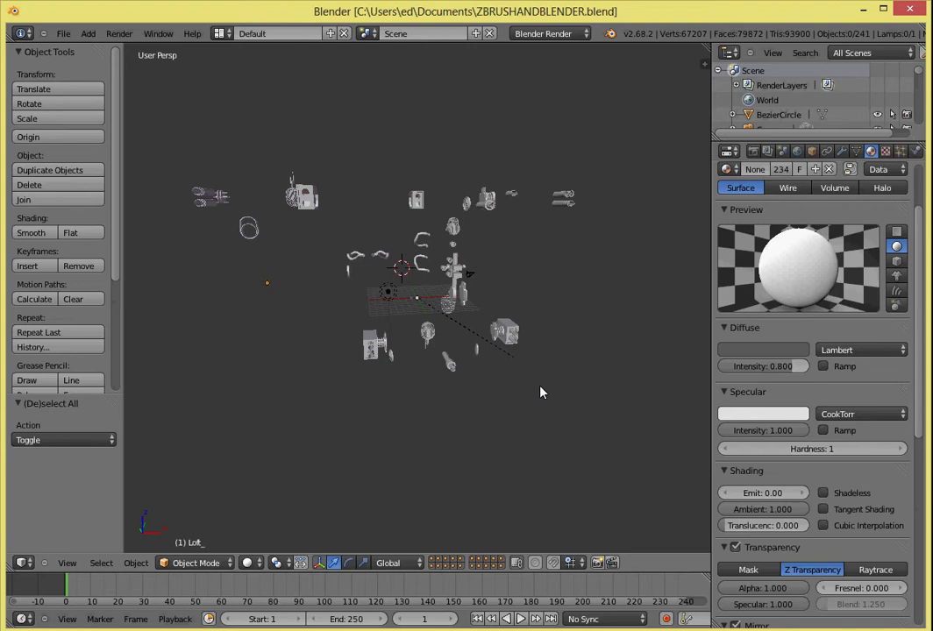
Orbit and zoom around the scattered kitbash parts in the Blender viewport to inspect them.
{"action": "scroll", "coordinate": [541, 392], "scroll_direction": "up", "scroll_amount": 1}
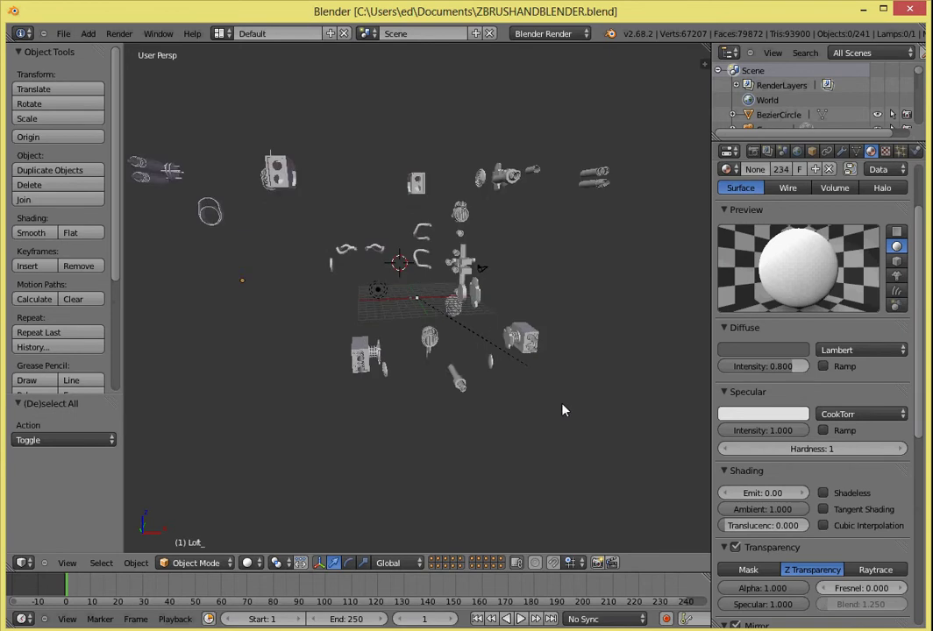
{"action": "mouse_move", "coordinate": [563, 410]}
{"action": "middle_mouse_down"}
{"action": "mouse_move", "coordinate": [505, 429]}
{"action": "mouse_move", "coordinate": [408, 425]}
{"action": "mouse_move", "coordinate": [377, 443]}
{"action": "mouse_move", "coordinate": [452, 459]}
{"action": "mouse_move", "coordinate": [583, 462]}
{"action": "mouse_move", "coordinate": [588, 439]}
{"action": "middle_mouse_up"}
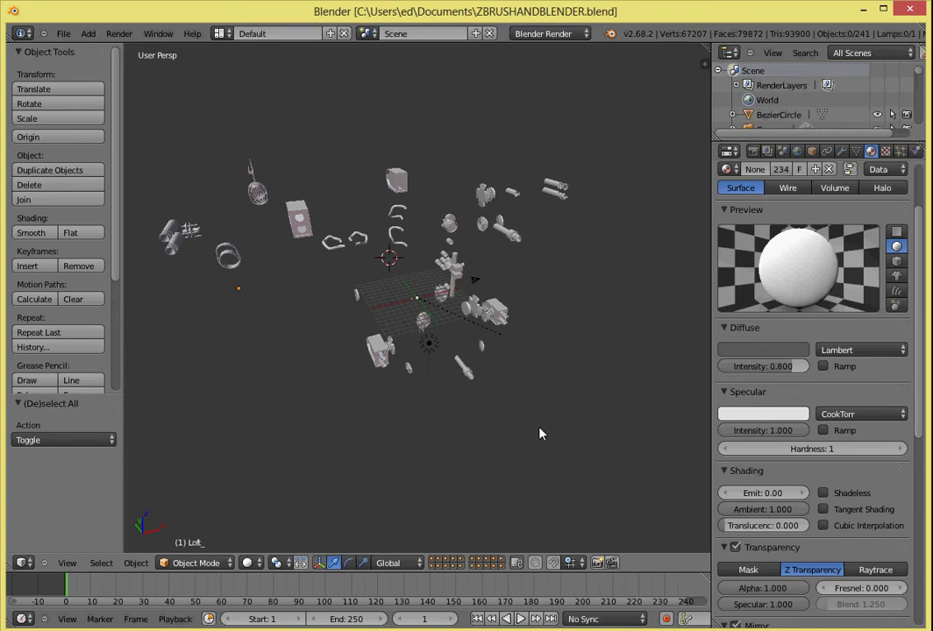
{"action": "scroll", "coordinate": [540, 434], "scroll_direction": "up", "scroll_amount": 2}
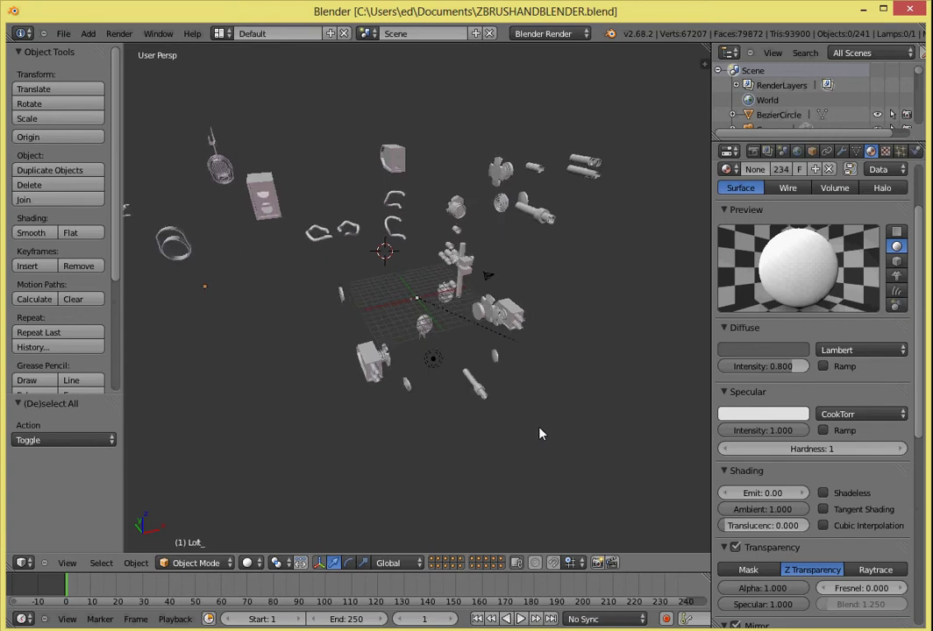
{"action": "scroll", "coordinate": [539, 433], "scroll_direction": "up", "scroll_amount": 2}
{"action": "mouse_move", "coordinate": [539, 434]}
{"action": "middle_mouse_down"}
{"action": "mouse_move", "coordinate": [467, 417]}
{"action": "mouse_move", "coordinate": [591, 444]}
{"action": "mouse_move", "coordinate": [588, 425]}
{"action": "mouse_move", "coordinate": [524, 406]}
{"action": "mouse_move", "coordinate": [468, 419]}
{"action": "mouse_move", "coordinate": [483, 425]}
{"action": "mouse_move", "coordinate": [500, 407]}
{"action": "middle_mouse_up"}
{"action": "scroll", "coordinate": [491, 425], "scroll_direction": "down", "scroll_amount": 3}
{"action": "scroll", "coordinate": [591, 444], "scroll_direction": "up", "scroll_amount": 3}
{"action": "scroll", "coordinate": [587, 425], "scroll_direction": "up", "scroll_amount": 3}
{"action": "scroll", "coordinate": [525, 407], "scroll_direction": "down", "scroll_amount": 3}
{"action": "scroll", "coordinate": [468, 419], "scroll_direction": "up", "scroll_amount": 2}
{"action": "scroll", "coordinate": [483, 425], "scroll_direction": "up", "scroll_amount": 3}
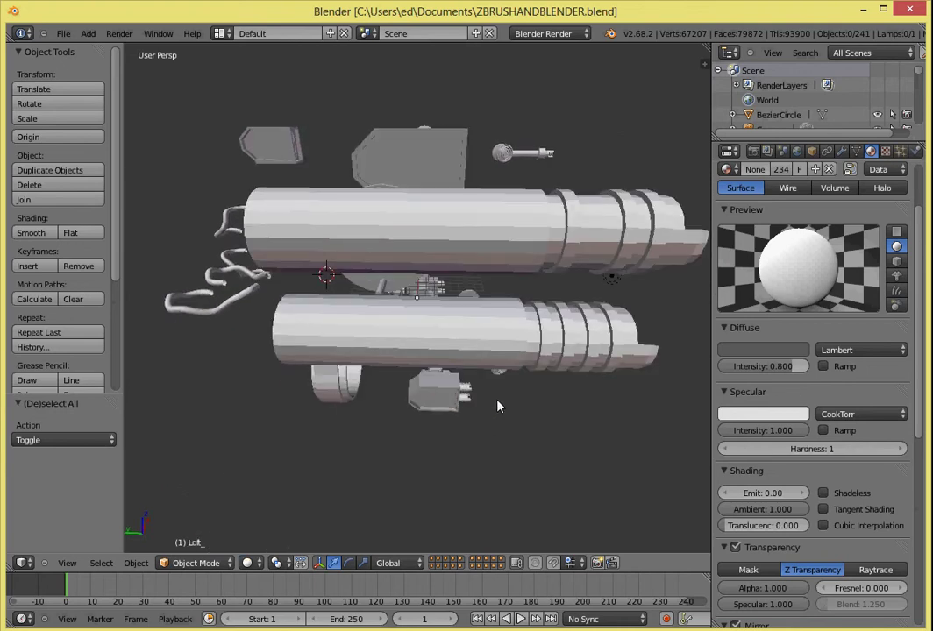
{"action": "scroll", "coordinate": [500, 406], "scroll_direction": "down", "scroll_amount": 4}
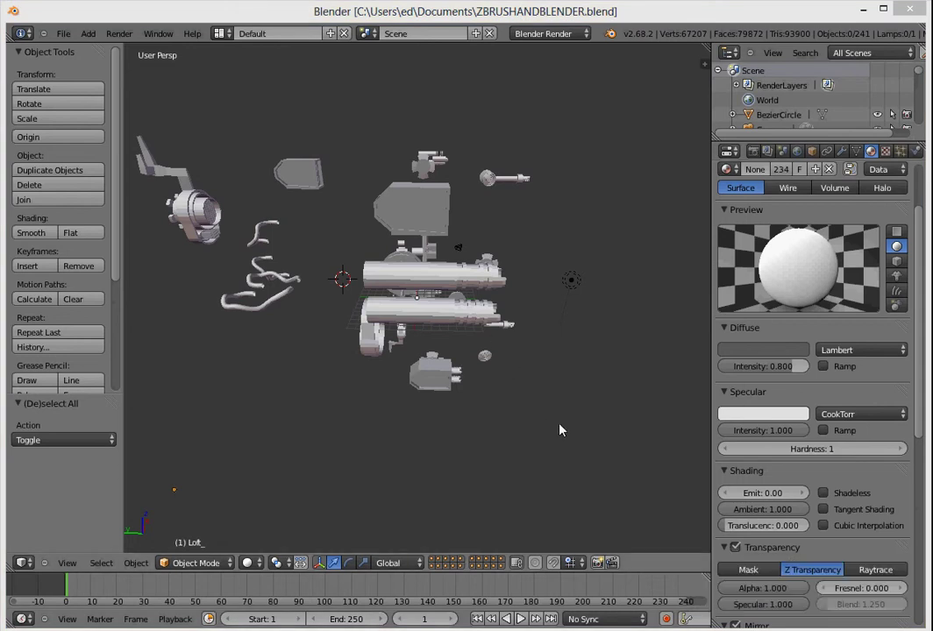
{"action": "mouse_move", "coordinate": [558, 427]}
{"action": "middle_mouse_down"}
{"action": "mouse_move", "coordinate": [535, 433]}
{"action": "mouse_move", "coordinate": [563, 433]}
{"action": "mouse_move", "coordinate": [540, 404]}
{"action": "mouse_move", "coordinate": [527, 434]}
{"action": "mouse_move", "coordinate": [493, 433]}
{"action": "mouse_move", "coordinate": [510, 441]}
{"action": "mouse_move", "coordinate": [567, 428]}
{"action": "mouse_move", "coordinate": [460, 431]}
{"action": "mouse_move", "coordinate": [569, 433]}
{"action": "mouse_move", "coordinate": [512, 433]}
{"action": "mouse_move", "coordinate": [539, 448]}
{"action": "mouse_move", "coordinate": [550, 427]}
{"action": "mouse_move", "coordinate": [483, 425]}
{"action": "mouse_move", "coordinate": [497, 440]}
{"action": "mouse_move", "coordinate": [496, 419]}
{"action": "mouse_move", "coordinate": [489, 433]}
{"action": "mouse_move", "coordinate": [518, 446]}
{"action": "mouse_move", "coordinate": [481, 429]}
{"action": "mouse_move", "coordinate": [491, 441]}
{"action": "middle_mouse_up"}
{"action": "scroll", "coordinate": [544, 434], "scroll_direction": "down", "scroll_amount": 3}
{"action": "scroll", "coordinate": [540, 435], "scroll_direction": "up", "scroll_amount": 5}
{"action": "scroll", "coordinate": [525, 429], "scroll_direction": "down", "scroll_amount": 5}
{"action": "scroll", "coordinate": [540, 448], "scroll_direction": "up", "scroll_amount": 2}
{"action": "scroll", "coordinate": [523, 434], "scroll_direction": "up", "scroll_amount": 2}
{"action": "scroll", "coordinate": [482, 426], "scroll_direction": "down", "scroll_amount": 3}
{"action": "scroll", "coordinate": [501, 438], "scroll_direction": "up", "scroll_amount": 2}
{"action": "scroll", "coordinate": [494, 418], "scroll_direction": "down", "scroll_amount": 3}
{"action": "scroll", "coordinate": [521, 447], "scroll_direction": "up", "scroll_amount": 2}
{"action": "scroll", "coordinate": [521, 446], "scroll_direction": "up", "scroll_amount": 2}
{"action": "scroll", "coordinate": [480, 430], "scroll_direction": "down", "scroll_amount": 2}
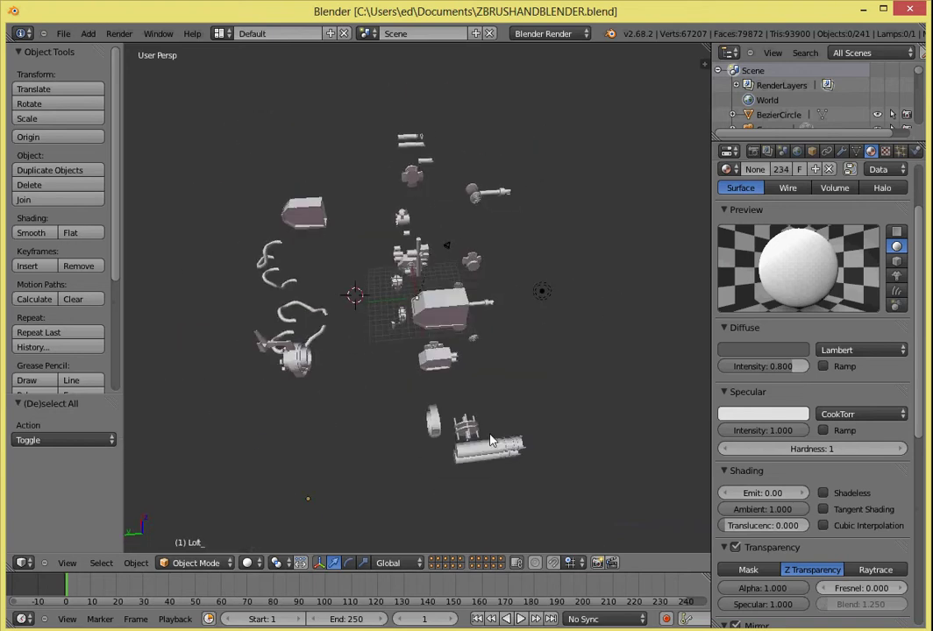
Save the Blender scene as ZBRUSHANDBLENDER.blend.
{"action": "left_click", "coordinate": [63, 35]}
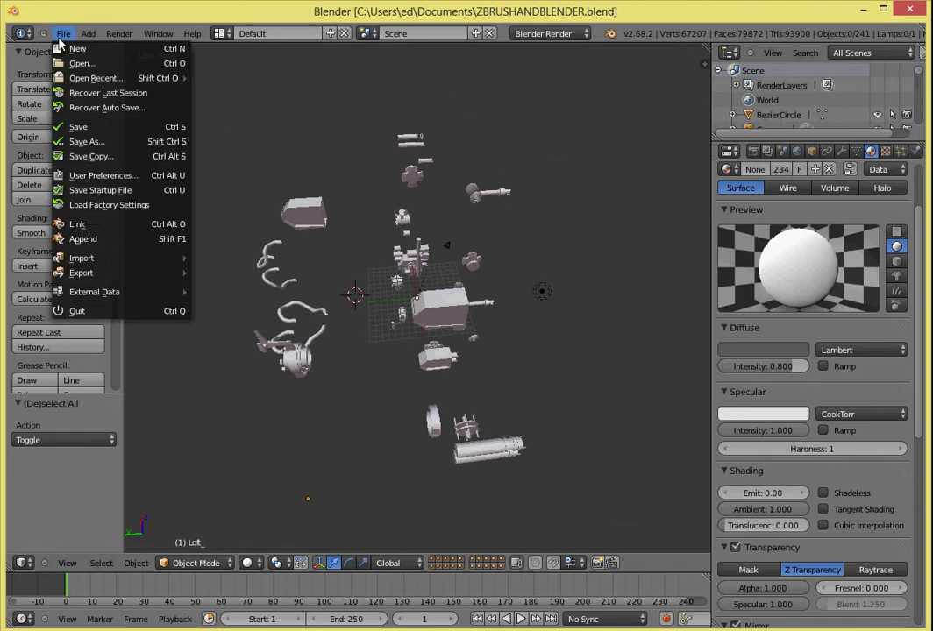
{"action": "left_click", "coordinate": [111, 143]}
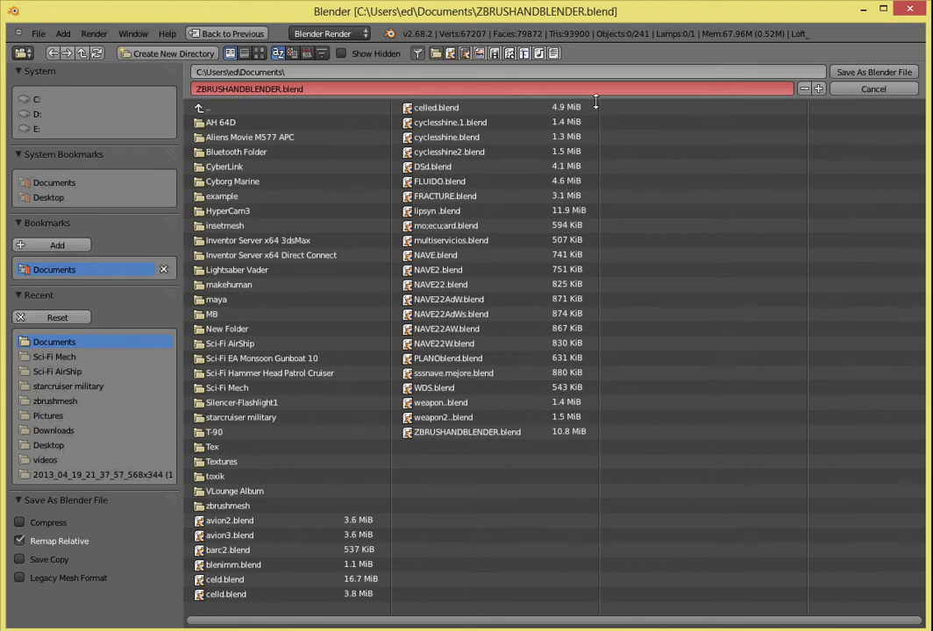
{"action": "left_click", "coordinate": [874, 72]}
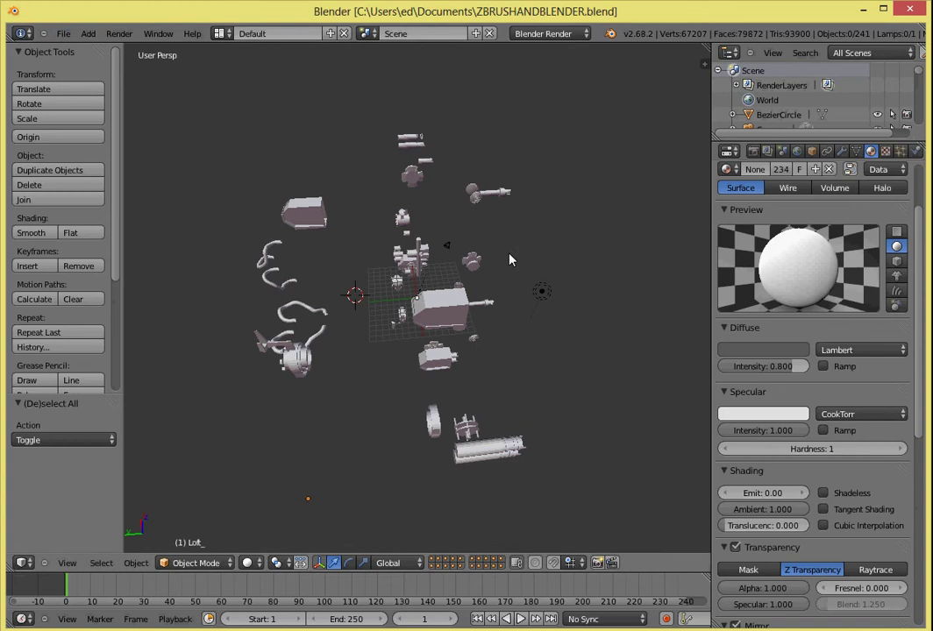
Export the scene as Wavefront ZBRUSHANDBLENDER.obj into Documents.
{"action": "left_click", "coordinate": [63, 33]}
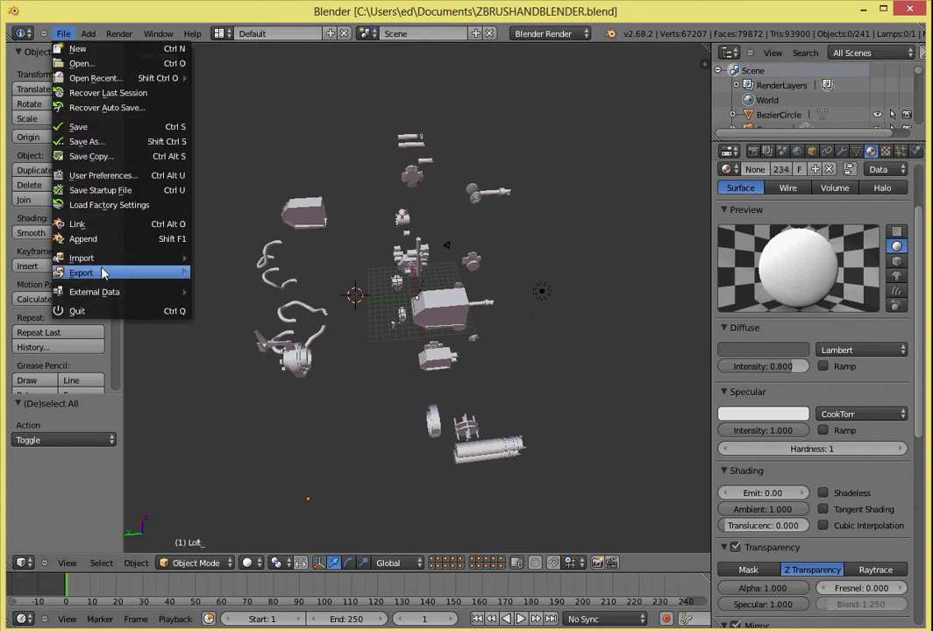
{"action": "mouse_move", "coordinate": [82, 273]}
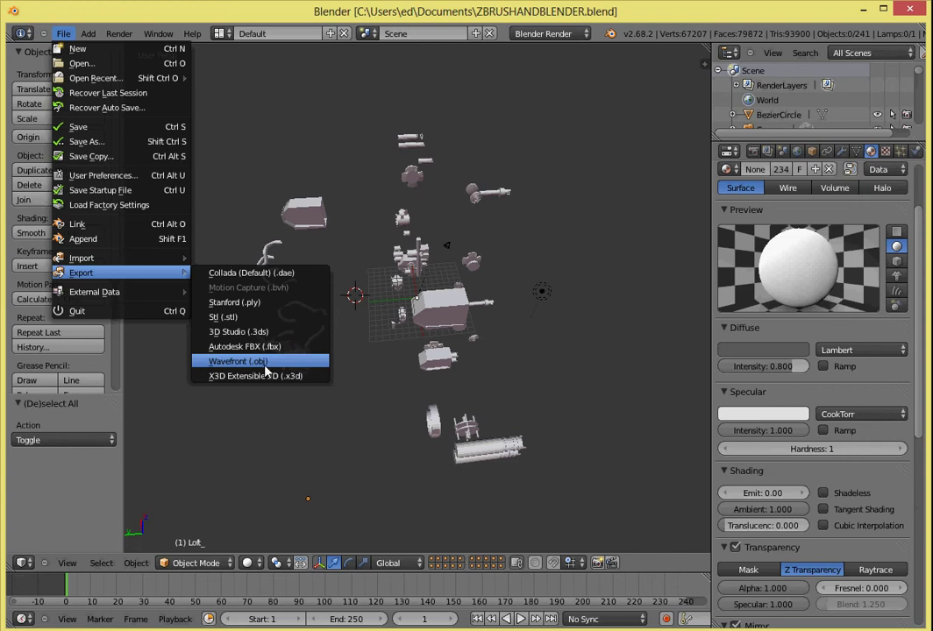
{"action": "left_click", "coordinate": [265, 366]}
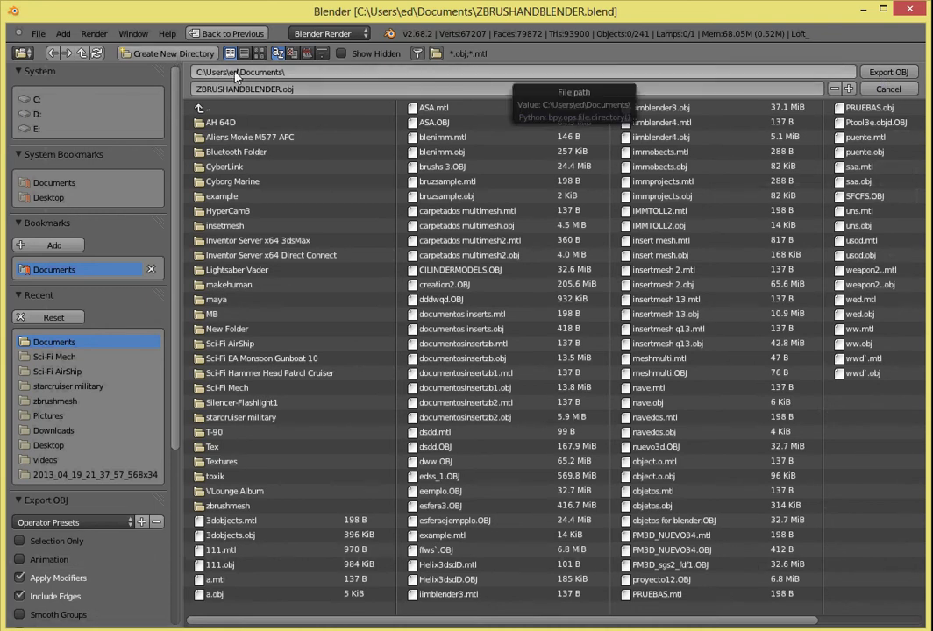
{"action": "left_click", "coordinate": [888, 73]}
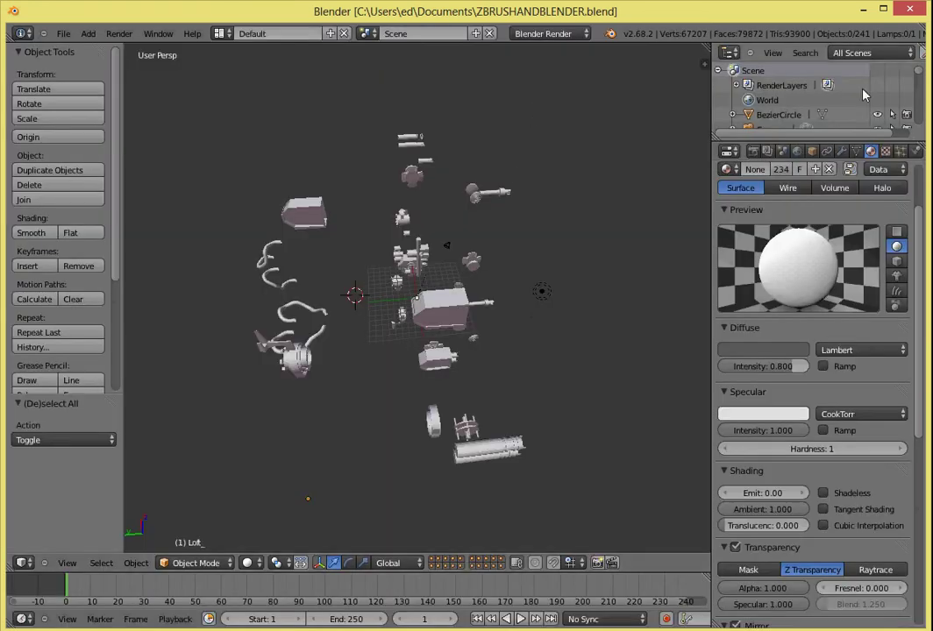
Minimize Blender and launch ZBrush 4R5 from its desktop shortcut.
{"action": "left_click", "coordinate": [864, 8]}
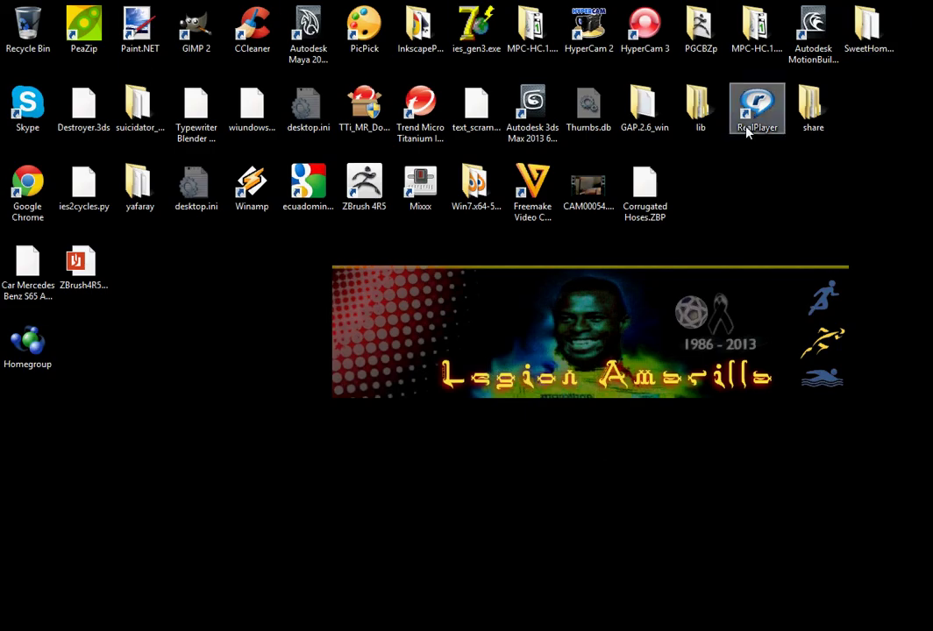
{"action": "left_click", "coordinate": [357, 203]}
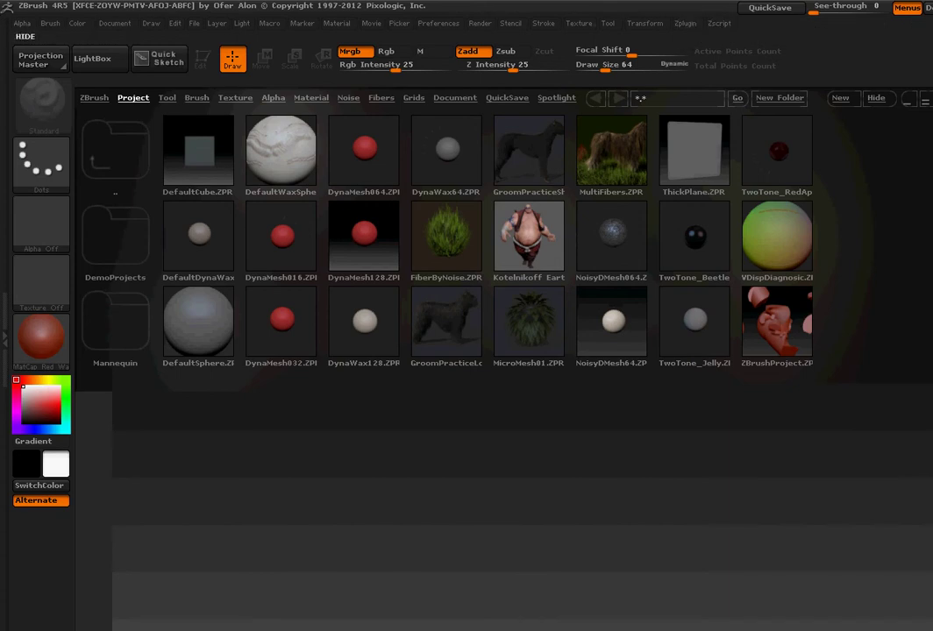
Bring ZBrush forward, move and enlarge its window, and collapse the right tool tray.
{"action": "key", "text": "alt+Tab"}
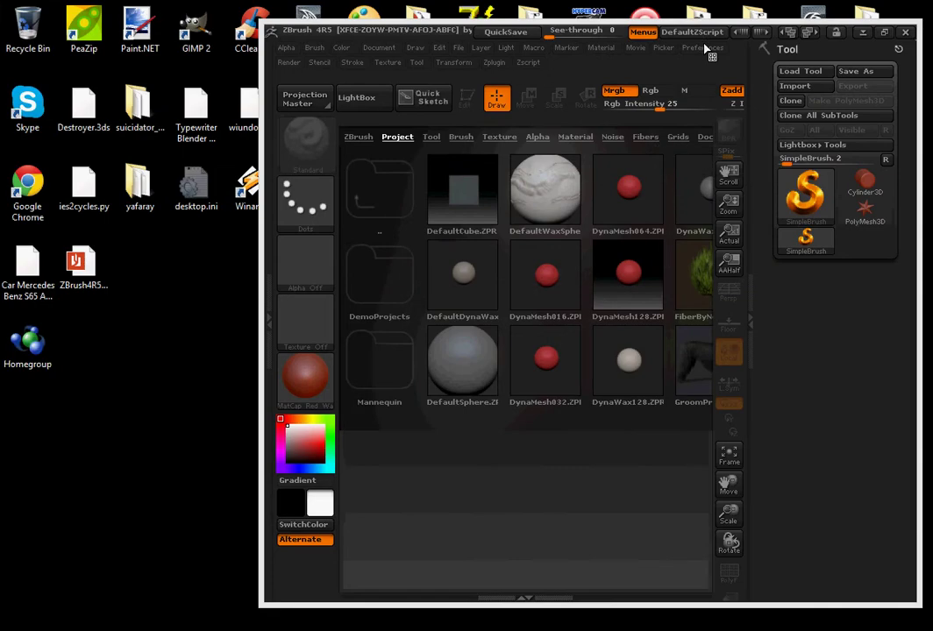
{"action": "mouse_move", "coordinate": [361, 29]}
{"action": "left_mouse_down"}
{"action": "mouse_move", "coordinate": [292, 39]}
{"action": "mouse_move", "coordinate": [213, 0]}
{"action": "left_mouse_up"}
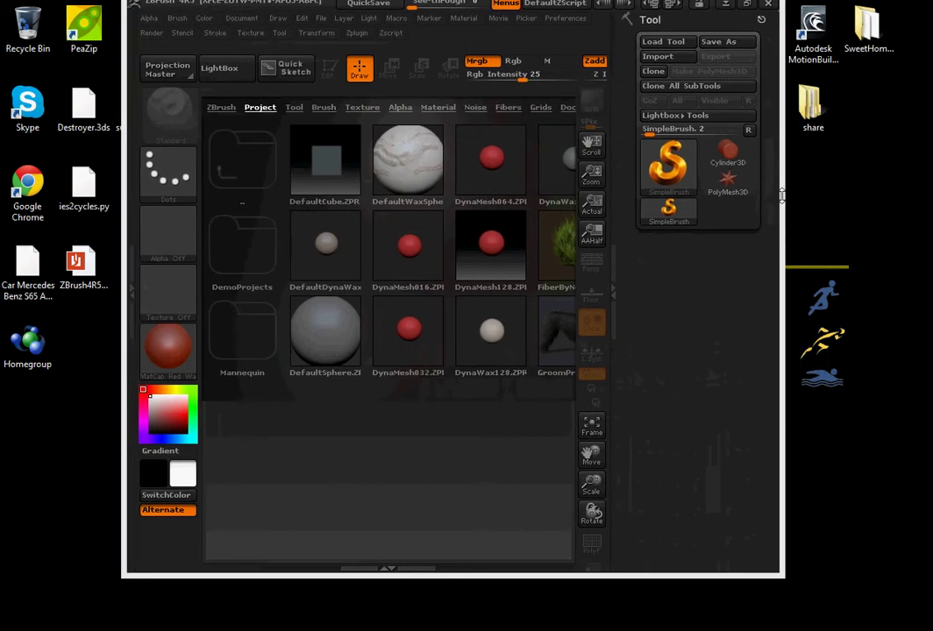
{"action": "left_click_drag", "start_coordinate": [781, 195], "coordinate": [890, 196]}
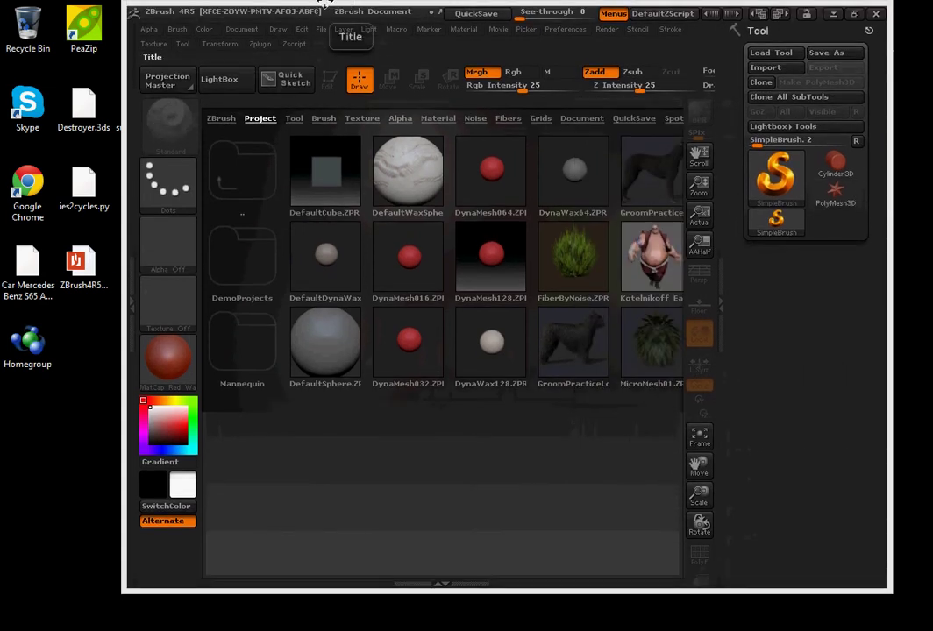
{"action": "left_click_drag", "start_coordinate": [254, 18], "coordinate": [258, 5]}
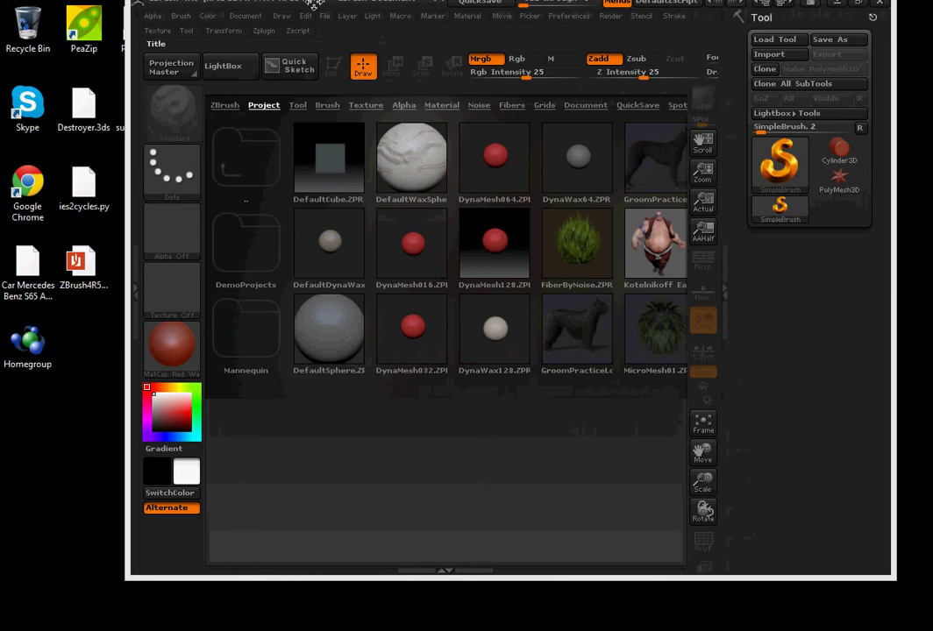
{"action": "left_click_drag", "start_coordinate": [282, 4], "coordinate": [228, 5]}
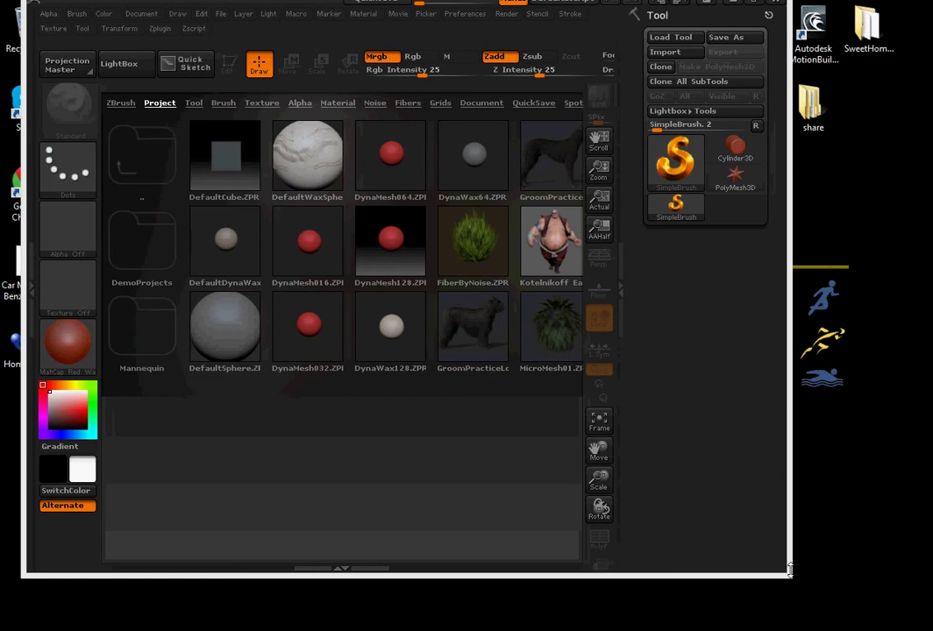
{"action": "left_click_drag", "start_coordinate": [789, 571], "coordinate": [927, 584]}
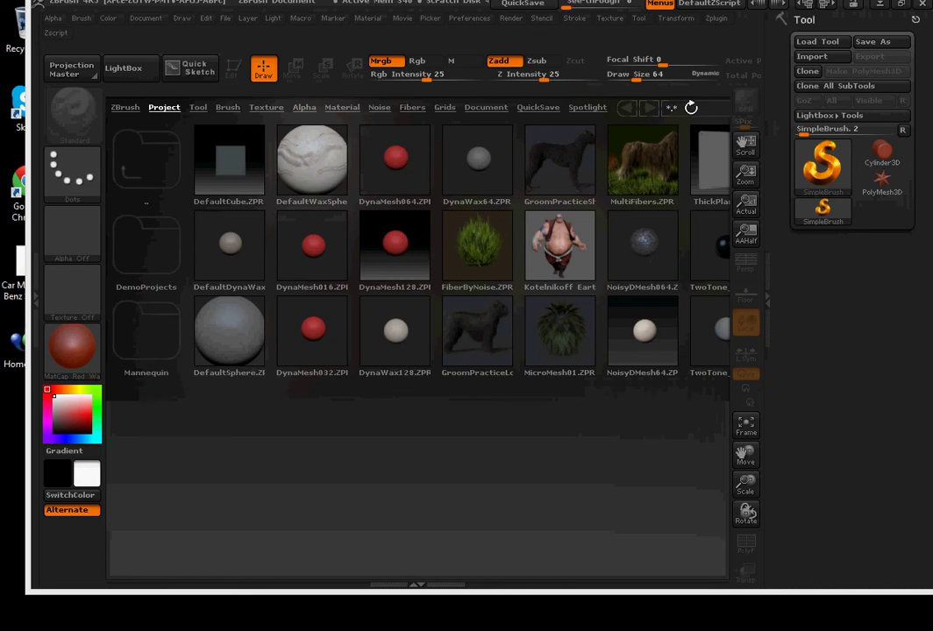
{"action": "left_click", "coordinate": [789, 146]}
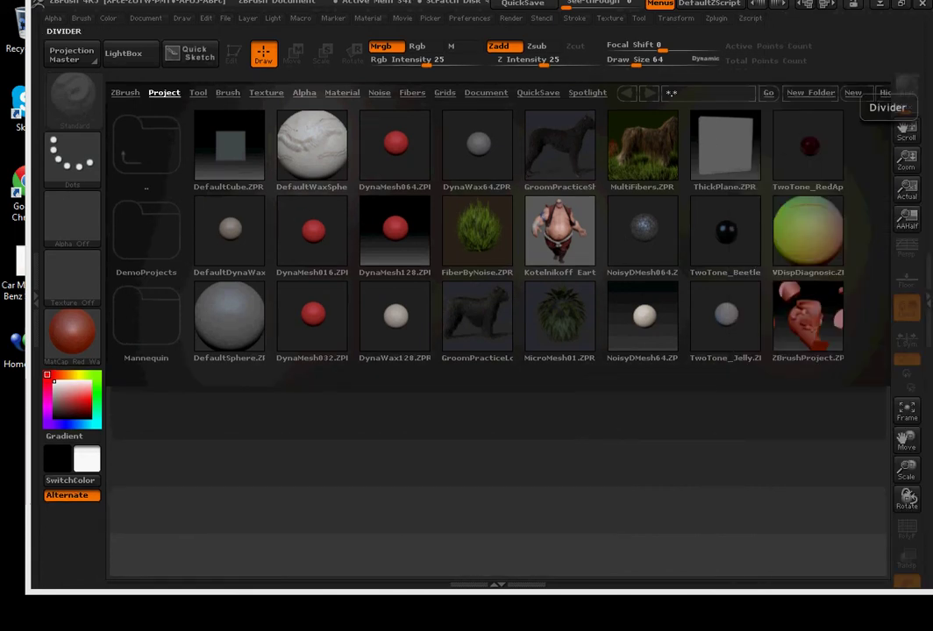
{"action": "mouse_move", "coordinate": [907, 86]}
{"action": "left_mouse_down"}
{"action": "mouse_move", "coordinate": [926, 57]}
{"action": "mouse_move", "coordinate": [898, 68]}
{"action": "left_mouse_up"}
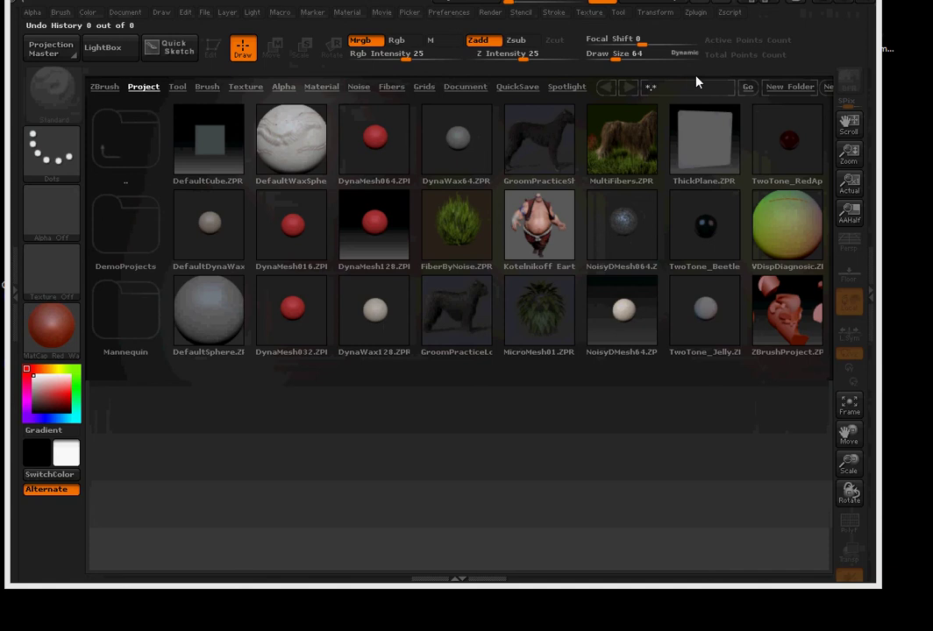
Open the DynaMesh016 sphere project, subdivide the sphere and delete its lower levels.
{"action": "double_click", "coordinate": [293, 227]}
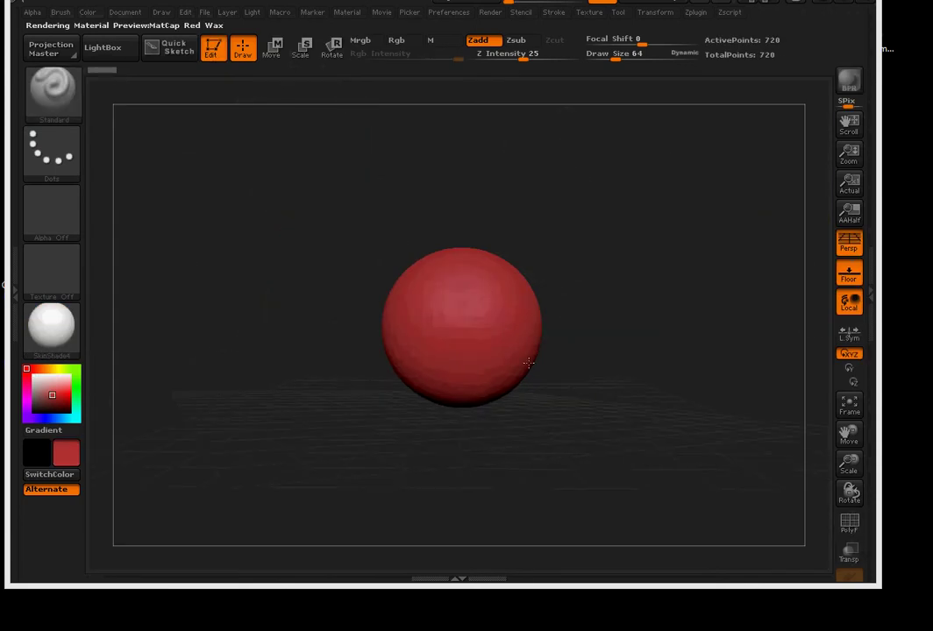
{"action": "left_click", "coordinate": [871, 298]}
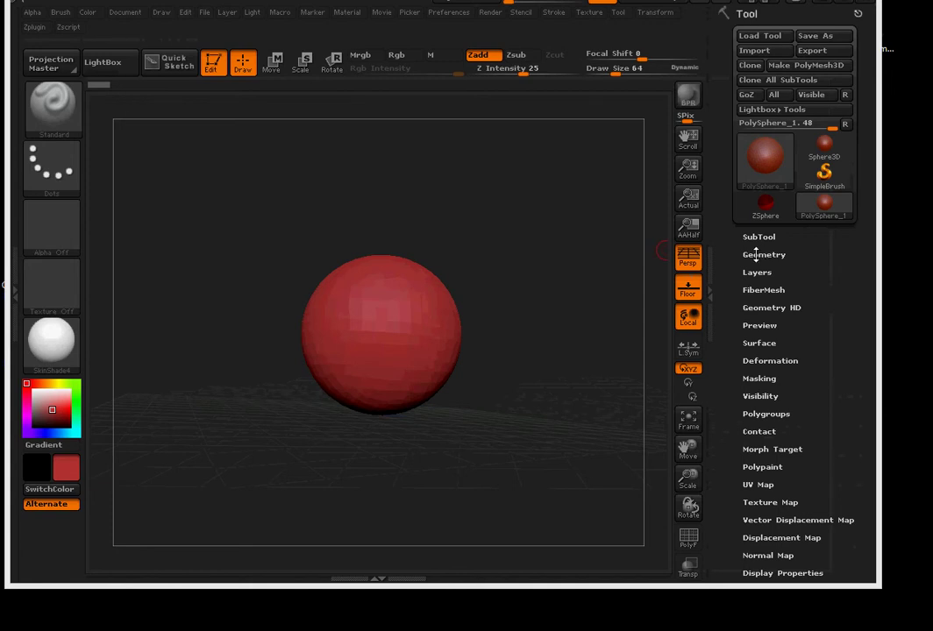
{"action": "left_click", "coordinate": [756, 254]}
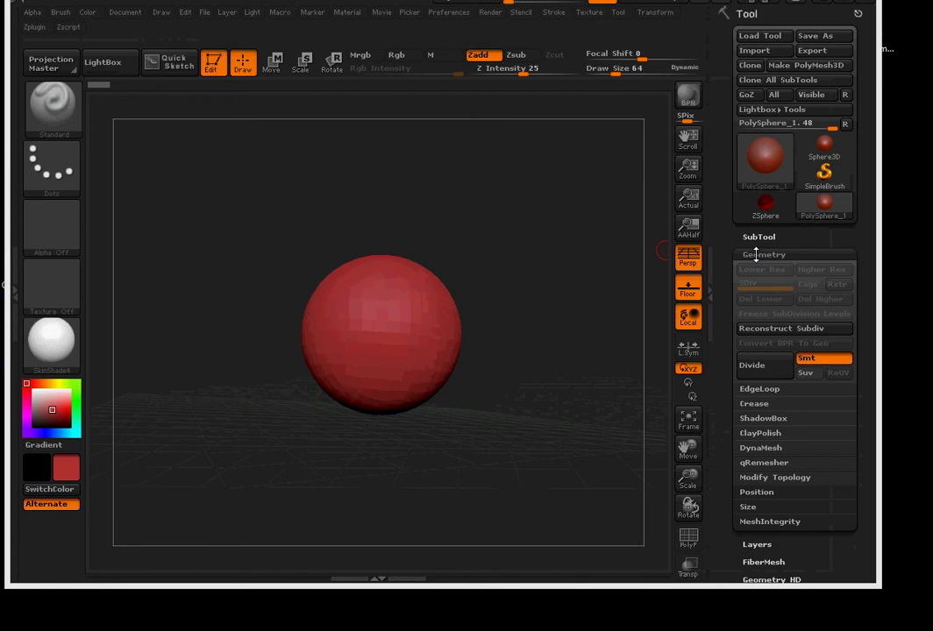
{"action": "left_click", "coordinate": [768, 366]}
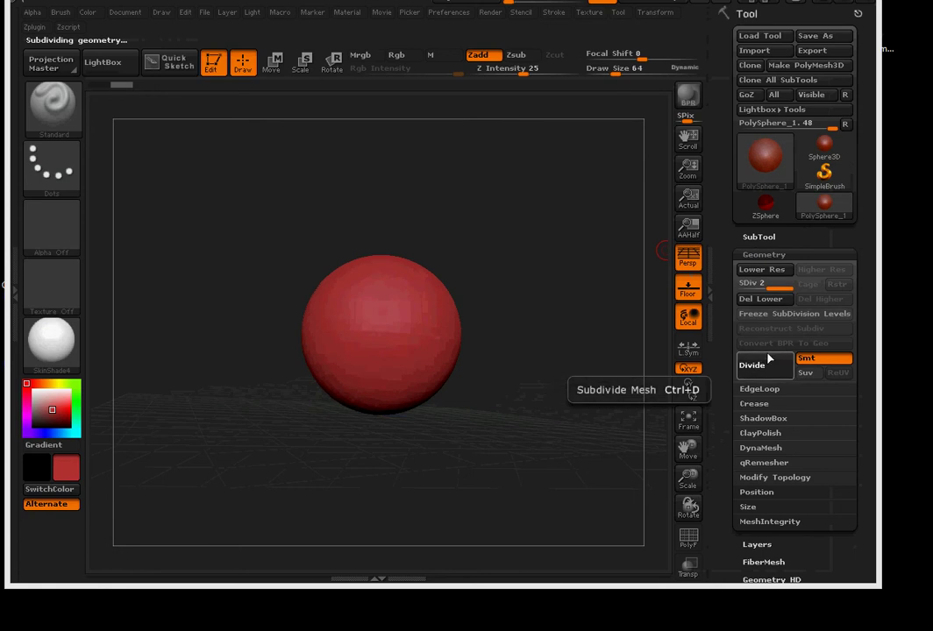
{"action": "left_click", "coordinate": [760, 300]}
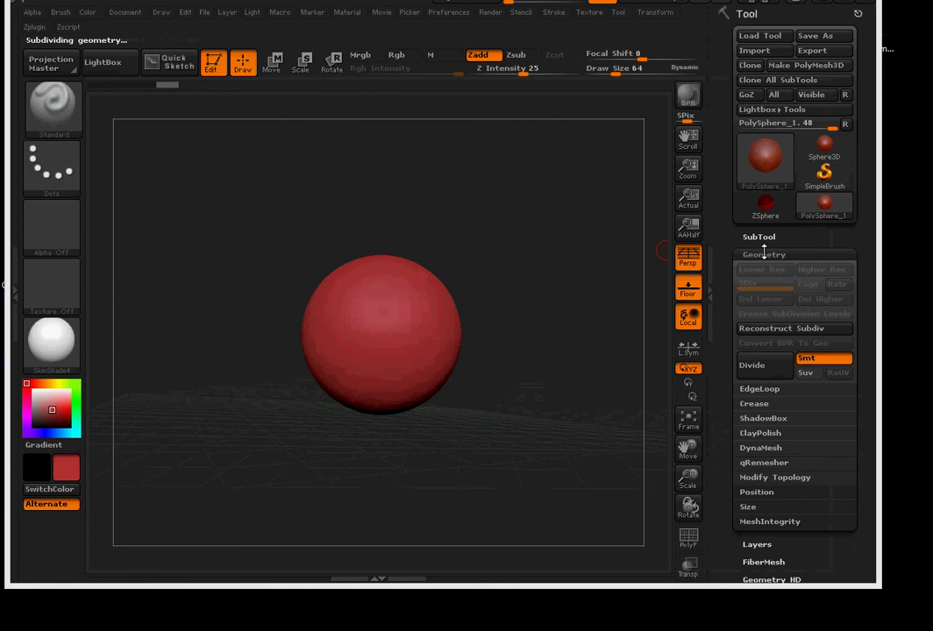
Collapse and reopen the Geometry subpanel, then expand its DynaMesh settings.
{"action": "left_click", "coordinate": [764, 253]}
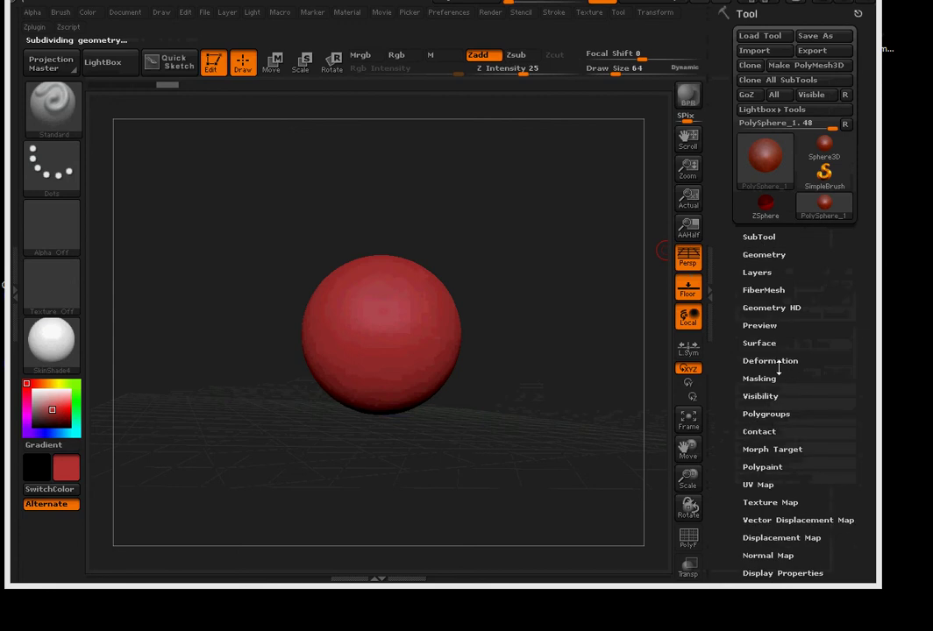
{"action": "left_click", "coordinate": [762, 254]}
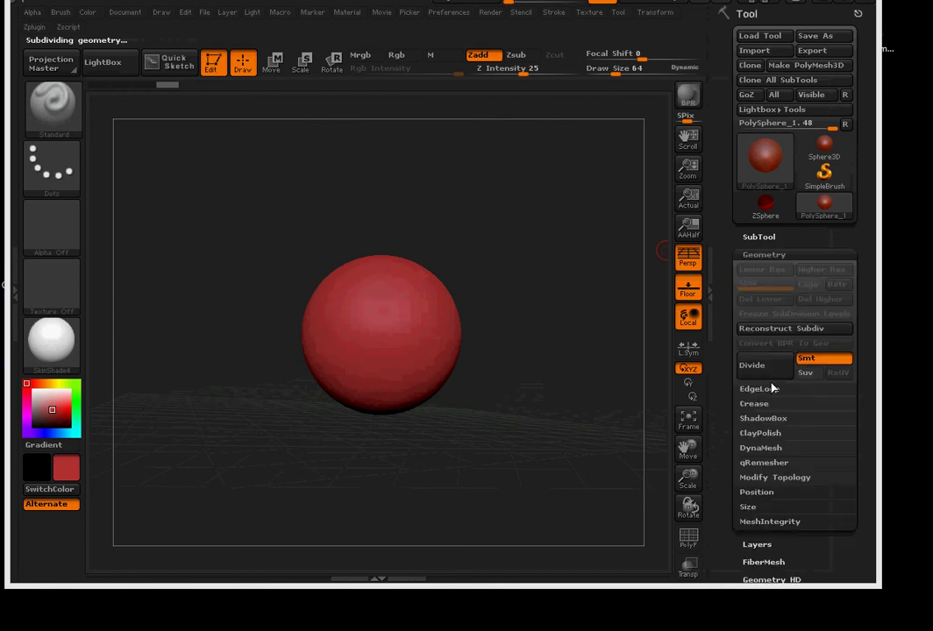
{"action": "left_click", "coordinate": [762, 448]}
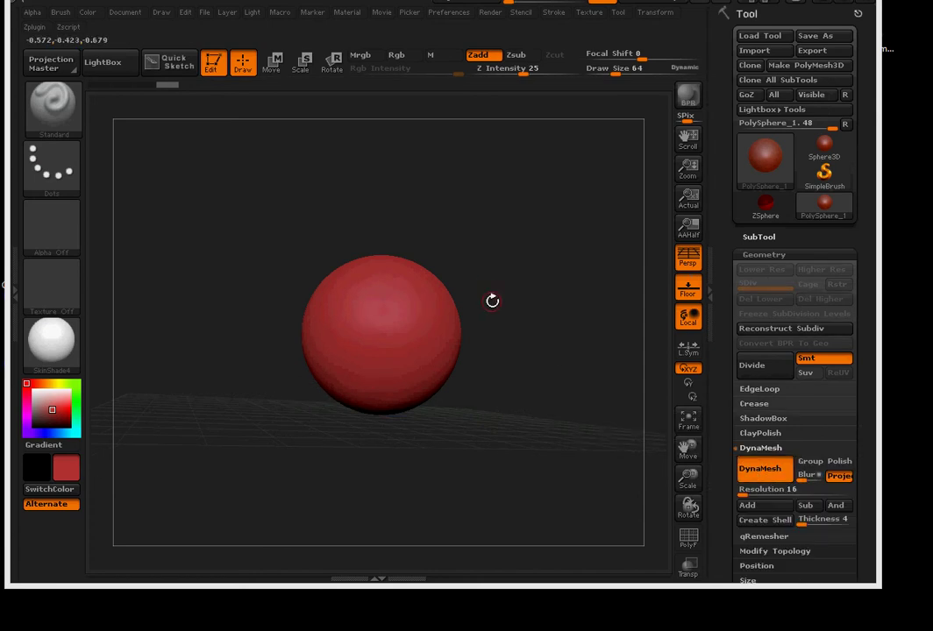
Re-enable DynaMesh at resolution 128, make a PolyMesh3D, and subdivide to level 3.
{"action": "left_click", "coordinate": [770, 474]}
{"action": "left_click", "coordinate": [775, 477]}
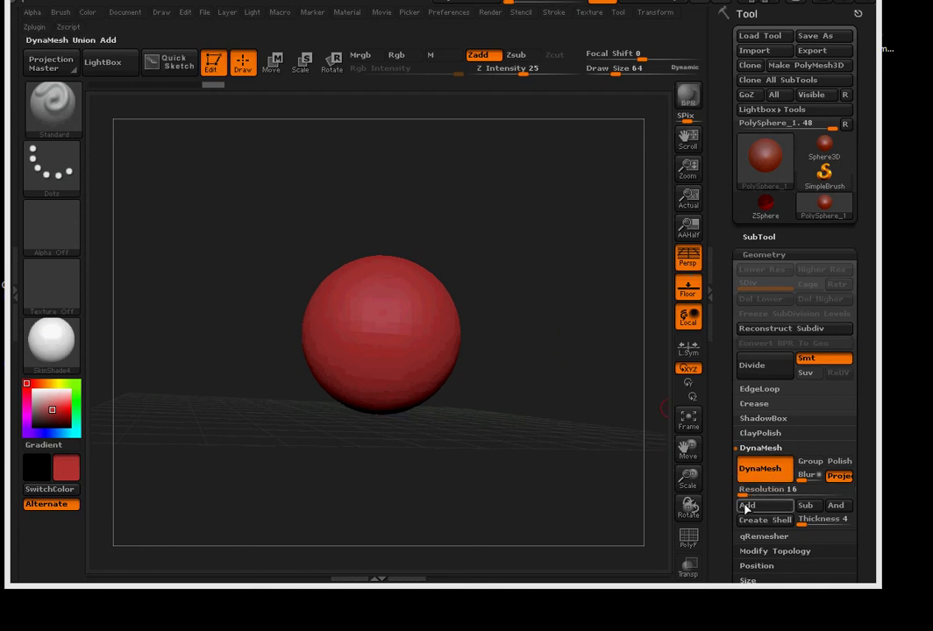
{"action": "left_click_drag", "start_coordinate": [741, 489], "coordinate": [745, 492]}
{"action": "type", "text": "96"}
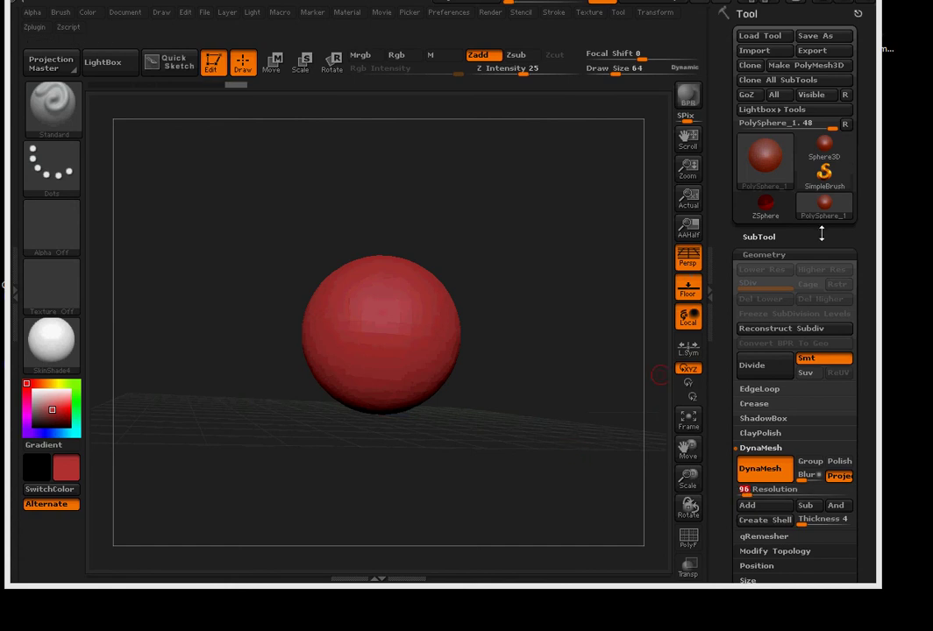
{"action": "left_click", "coordinate": [814, 69]}
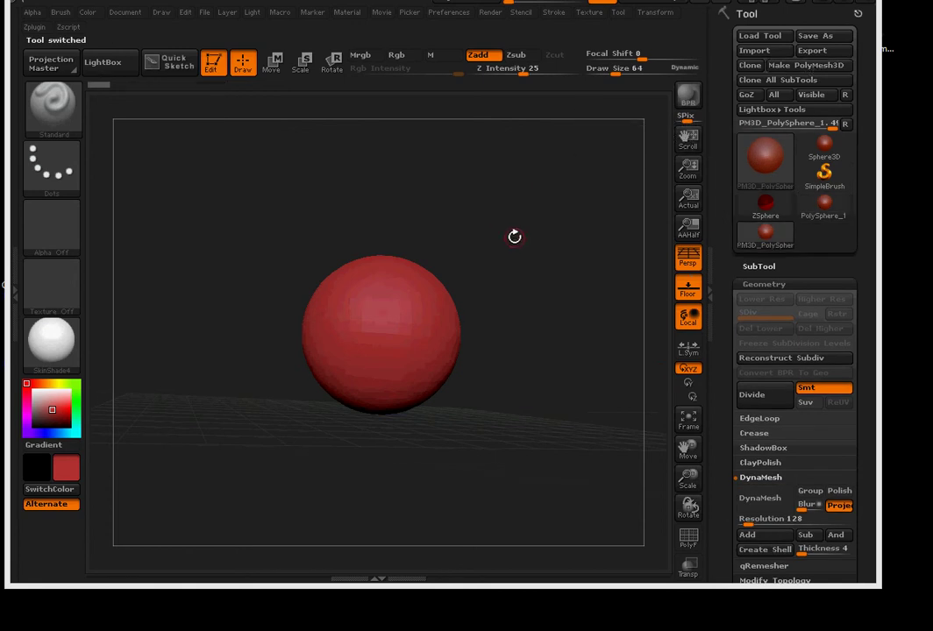
{"action": "left_click", "coordinate": [766, 405]}
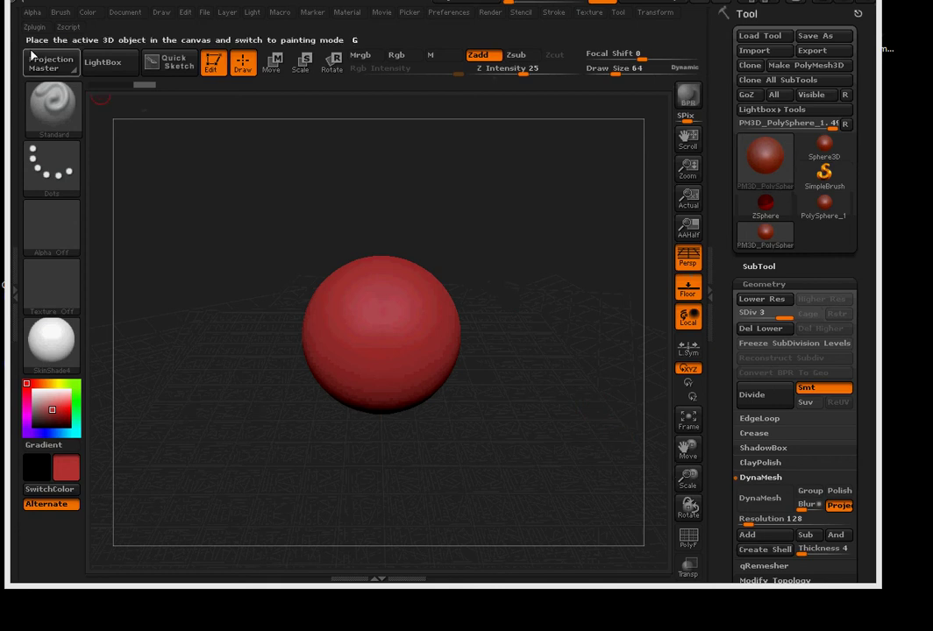
Select the IMM Dragon Bones brush and show its skeleton inserts like Cranium1 and Tail.
{"action": "left_click", "coordinate": [53, 110]}
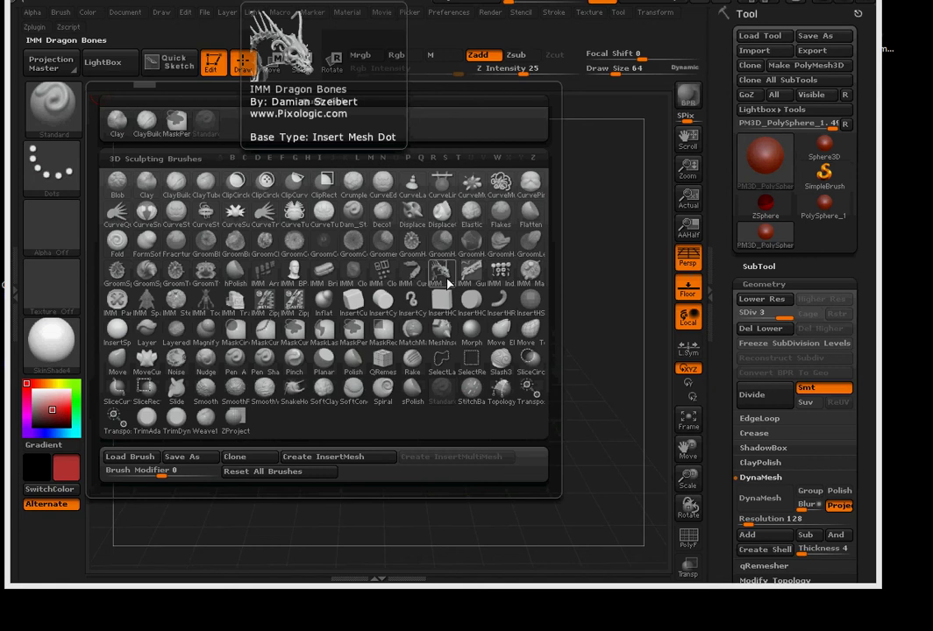
{"action": "left_click", "coordinate": [447, 279]}
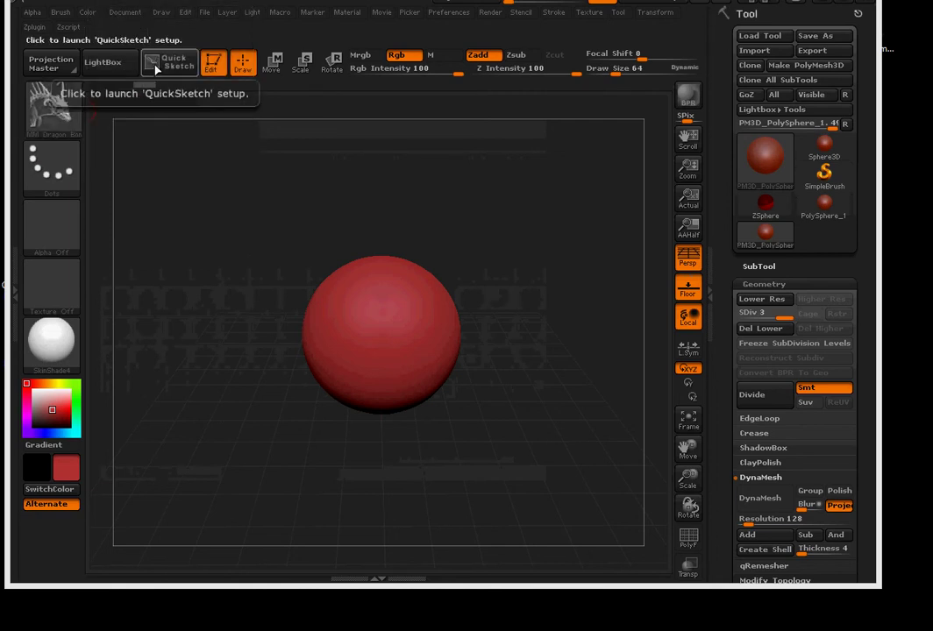
{"action": "left_click", "coordinate": [48, 114]}
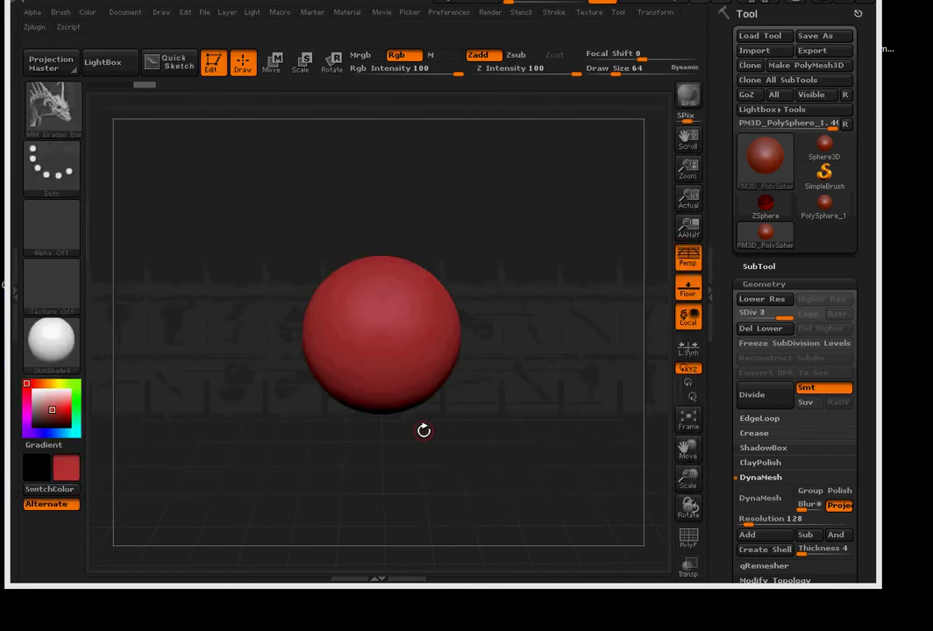
{"action": "left_click", "coordinate": [48, 121]}
{"action": "key", "text": "m"}
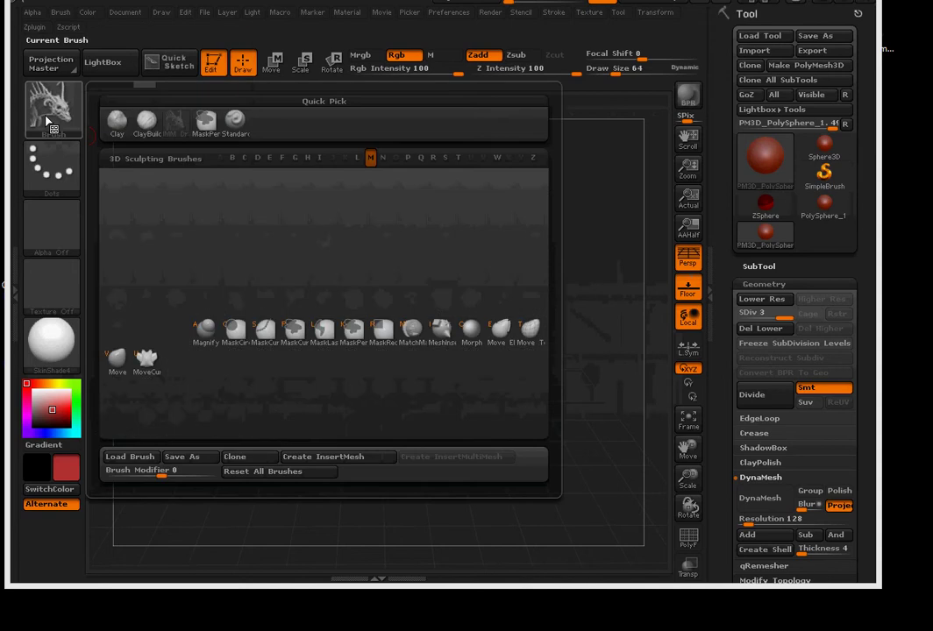
{"action": "left_click", "coordinate": [50, 117]}
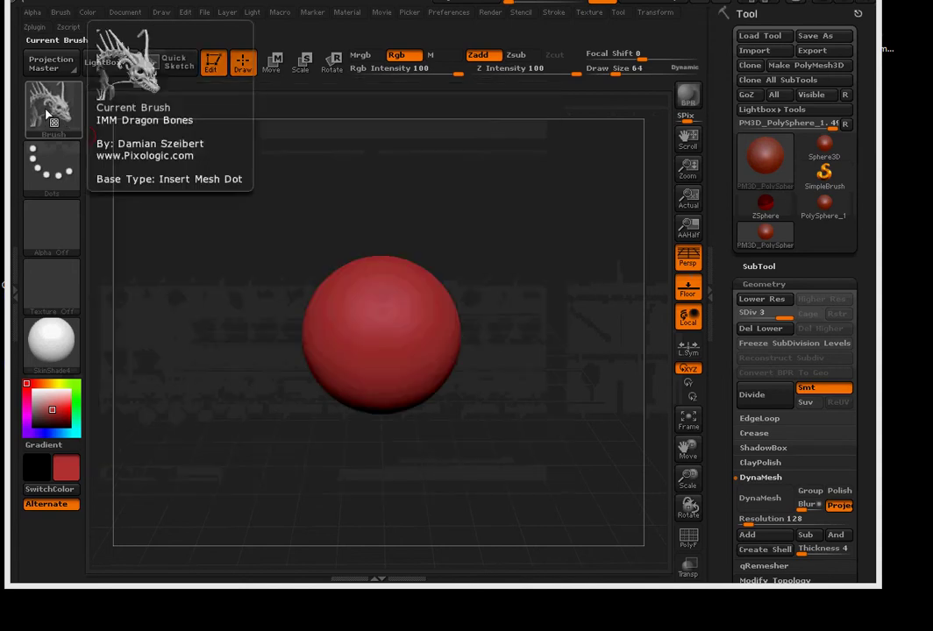
Pick the Cranium1 insert and try placing it, which triggers a subdivision-level warning.
{"action": "key", "text": "m"}
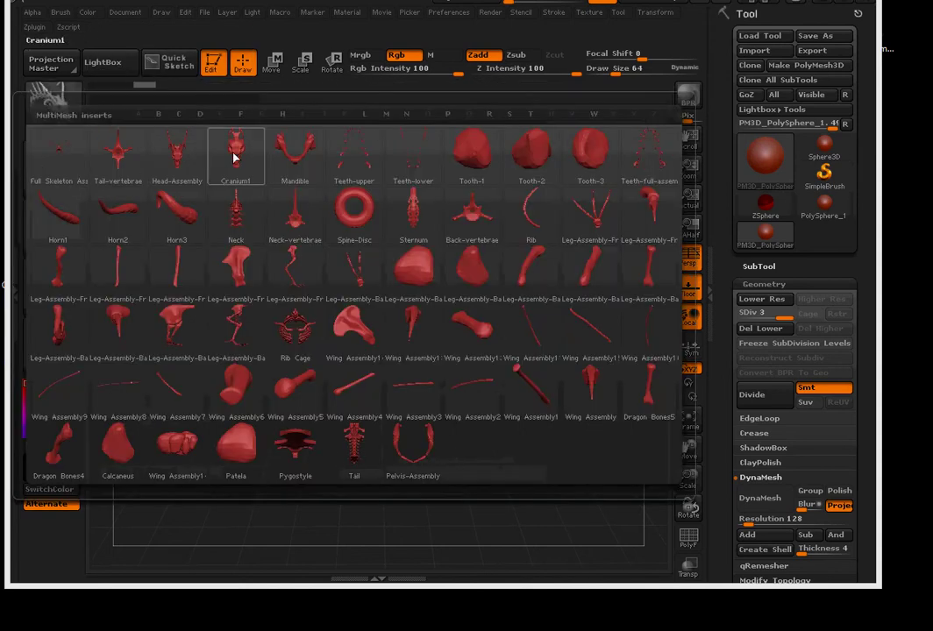
{"action": "left_click", "coordinate": [235, 155]}
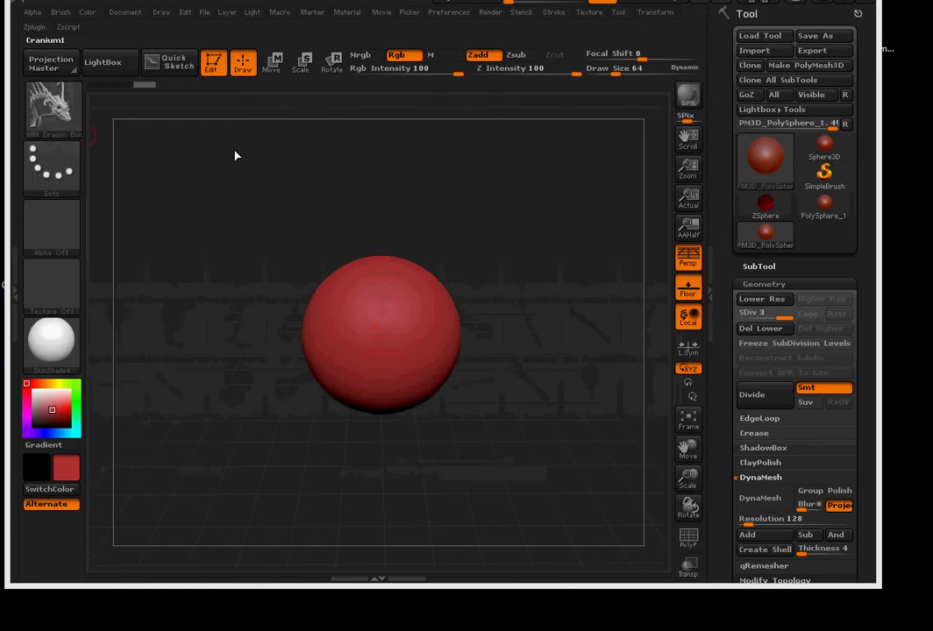
{"action": "left_click", "coordinate": [383, 334]}
{"action": "left_click", "coordinate": [383, 333]}
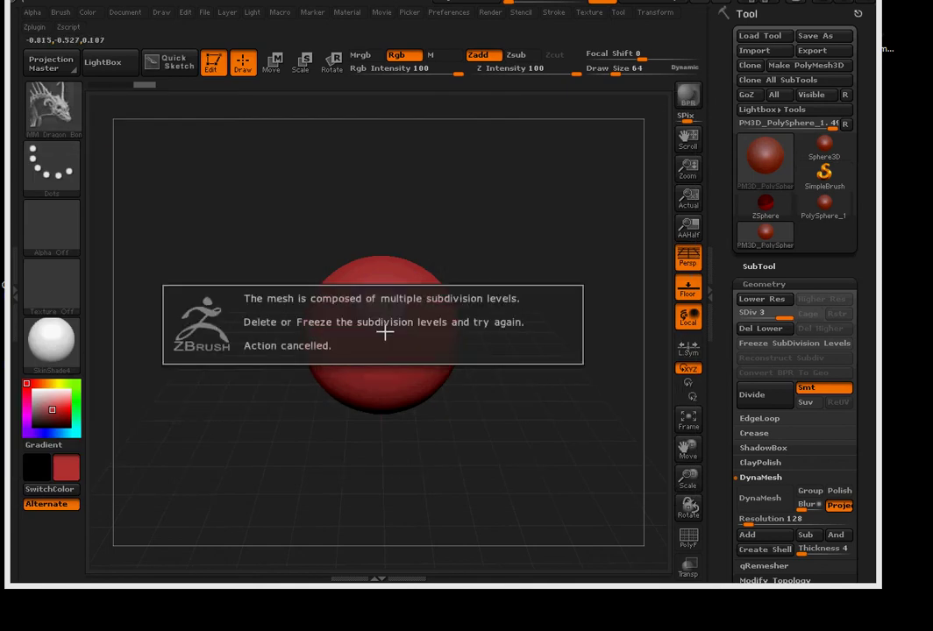
{"action": "left_click", "coordinate": [337, 318]}
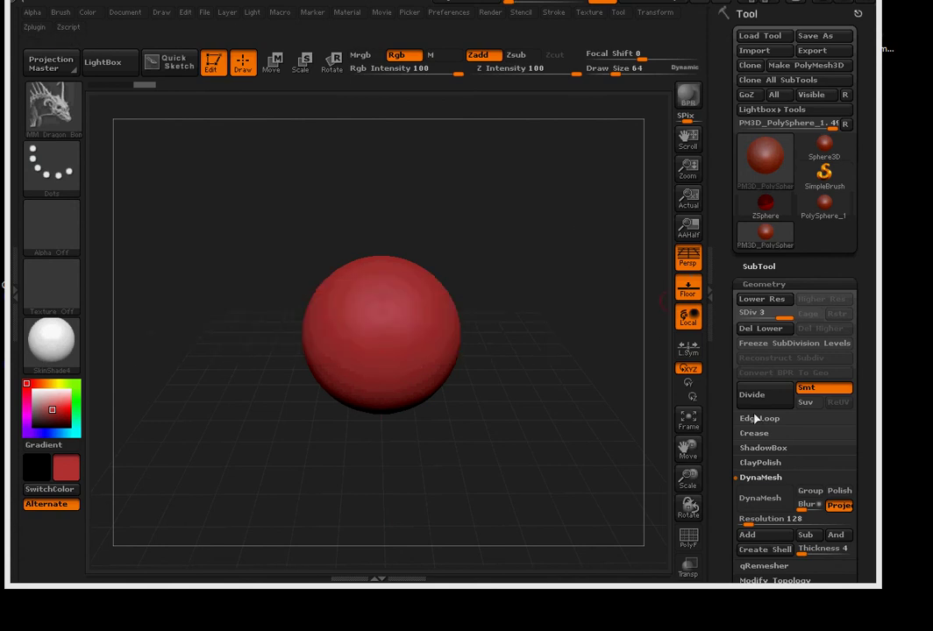
Delete the sphere's lower levels and drag a large Cranium1 skull onto its front.
{"action": "left_click", "coordinate": [760, 328]}
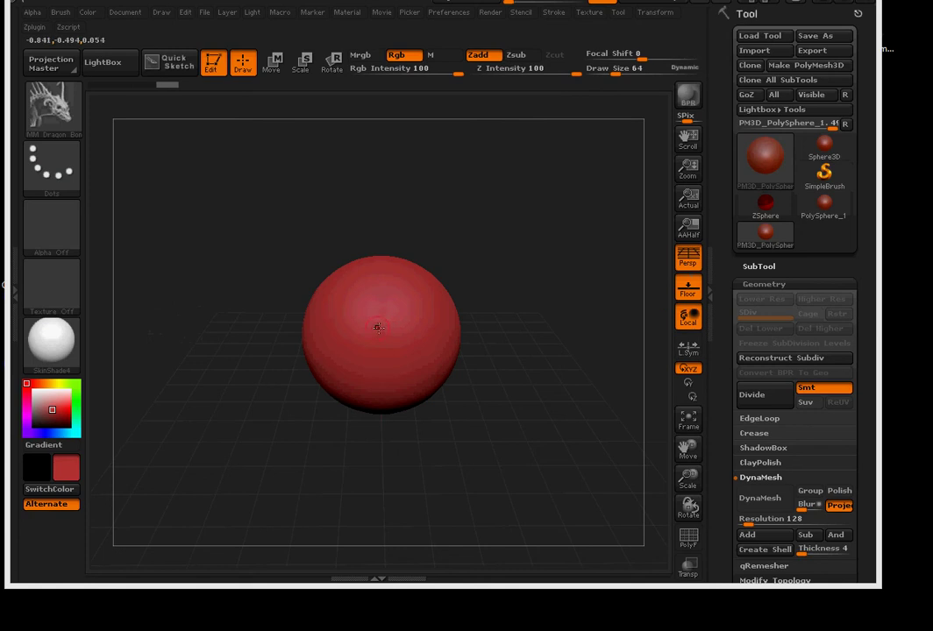
{"action": "left_click_drag", "start_coordinate": [395, 329], "coordinate": [371, 393]}
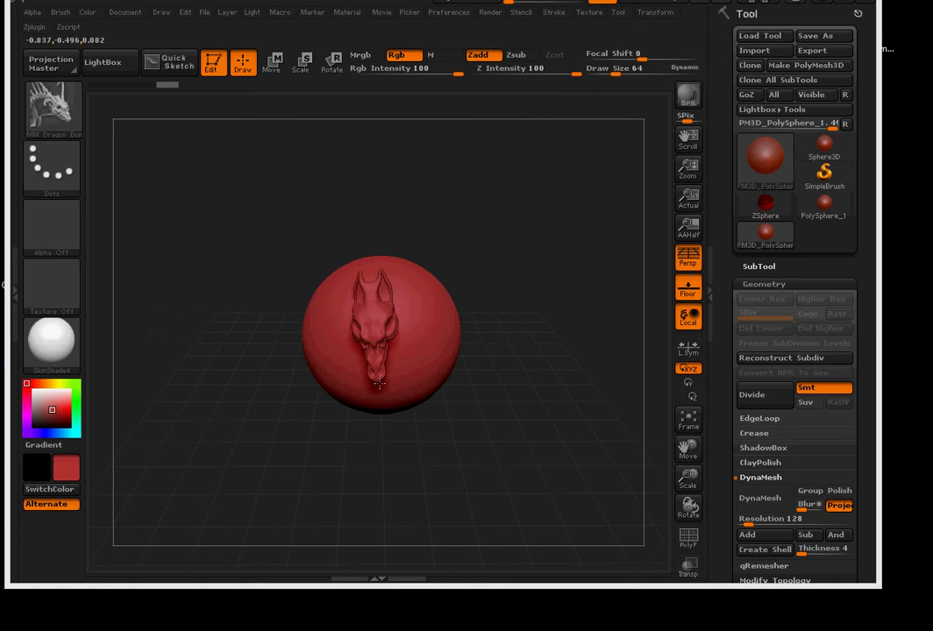
{"action": "left_click_drag", "start_coordinate": [371, 393], "coordinate": [391, 412]}
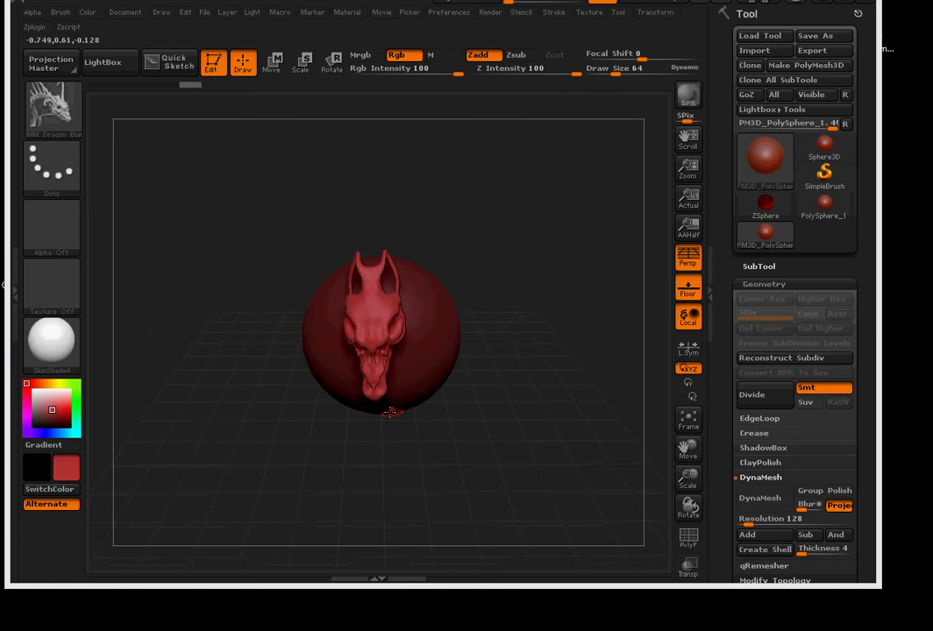
{"action": "left_click_drag", "start_coordinate": [458, 427], "coordinate": [392, 441]}
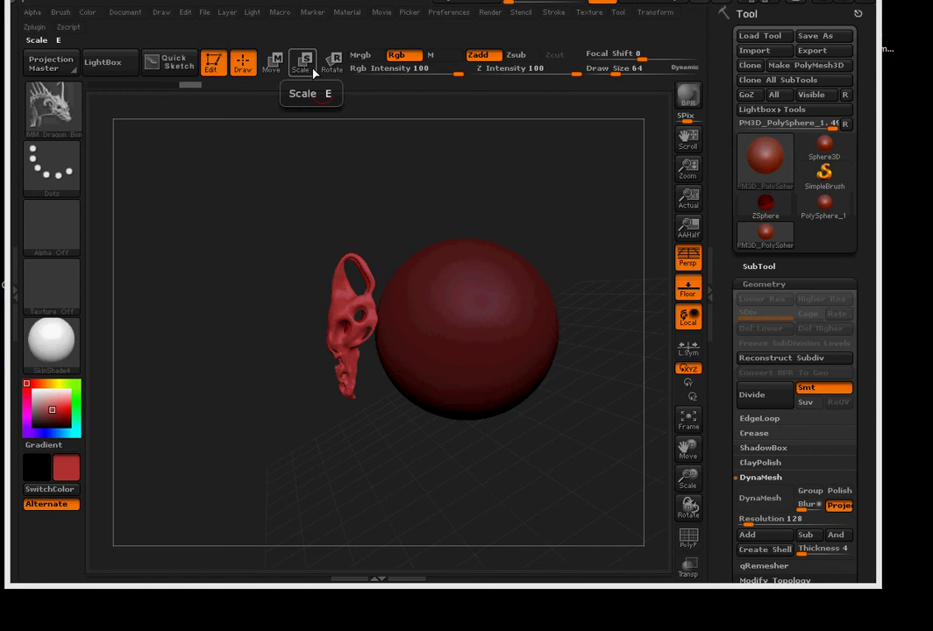
Slide the dragon skull along the sphere, then swing it around with Transpose Rotate.
{"action": "left_click", "coordinate": [276, 61]}
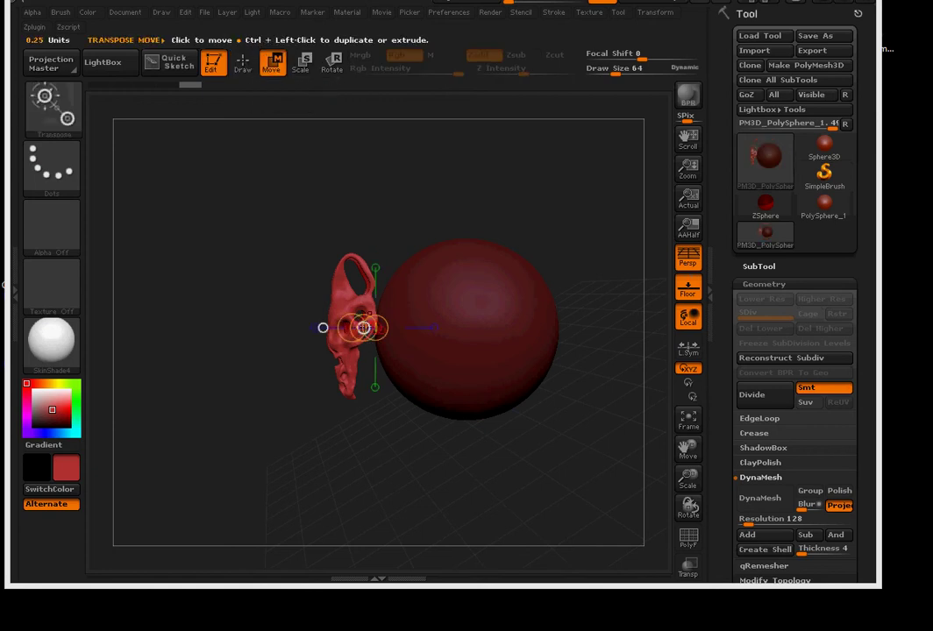
{"action": "left_click_drag", "start_coordinate": [364, 328], "coordinate": [386, 346]}
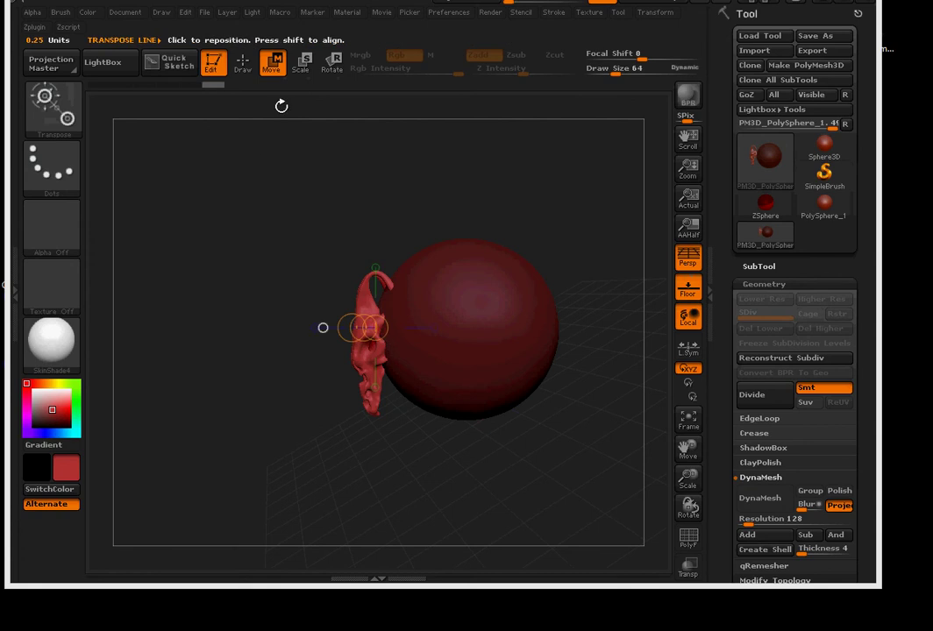
{"action": "key", "text": "r"}
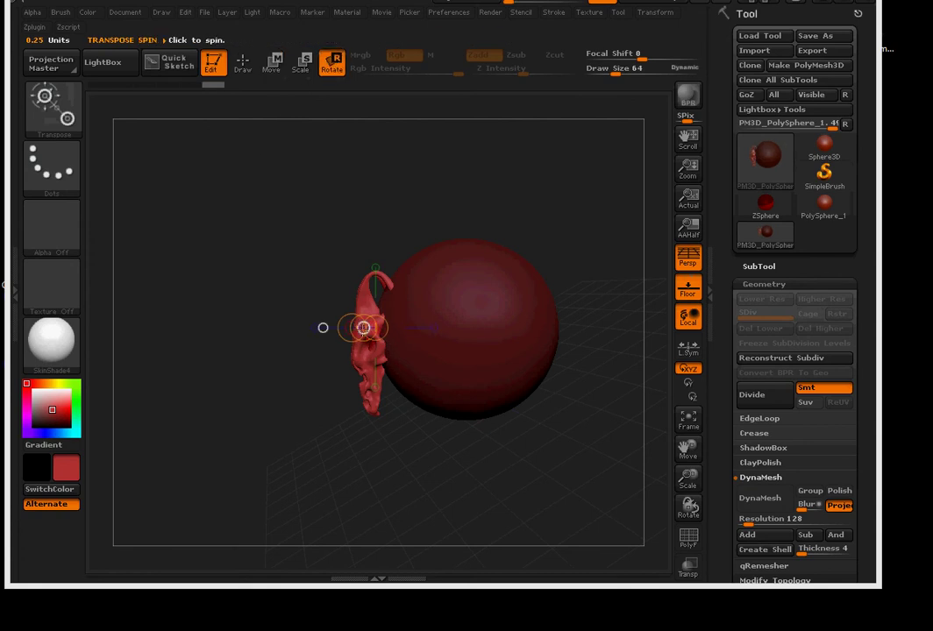
{"action": "mouse_move", "coordinate": [370, 330]}
{"action": "left_mouse_down"}
{"action": "mouse_move", "coordinate": [359, 321]}
{"action": "mouse_move", "coordinate": [388, 255]}
{"action": "left_mouse_up"}
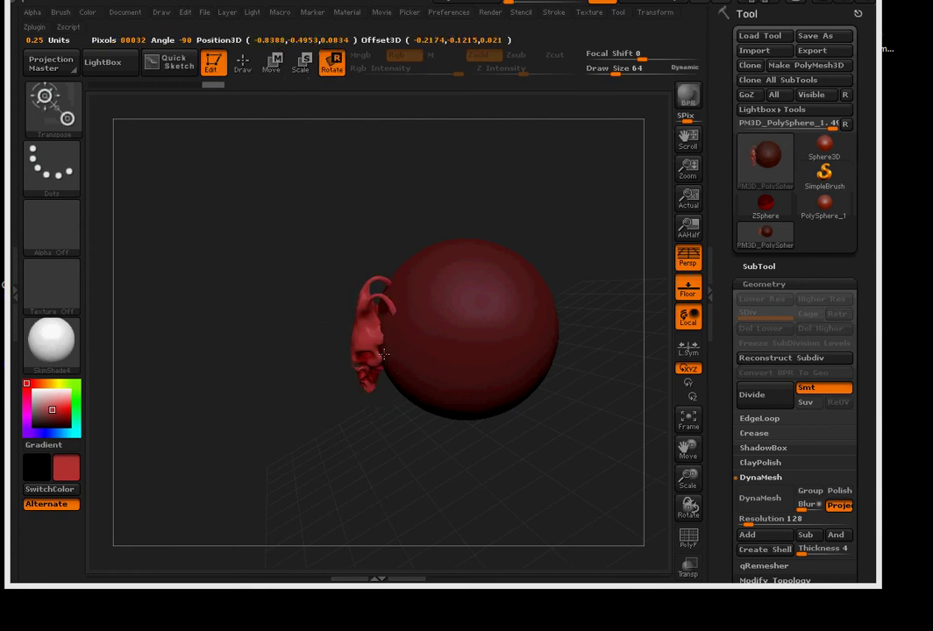
{"action": "left_click_drag", "start_coordinate": [384, 184], "coordinate": [368, 88]}
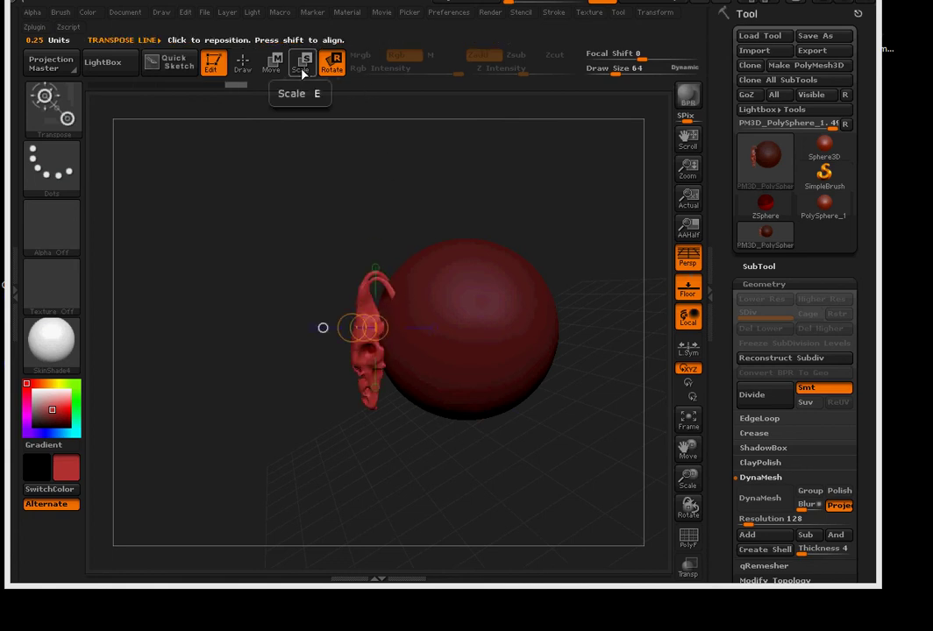
Rotate the dragon head about a vertical axis to roughly -179 degrees so it faces front.
{"action": "mouse_move", "coordinate": [323, 328]}
{"action": "left_mouse_down"}
{"action": "mouse_move", "coordinate": [392, 171]}
{"action": "mouse_move", "coordinate": [383, 201]}
{"action": "left_mouse_up"}
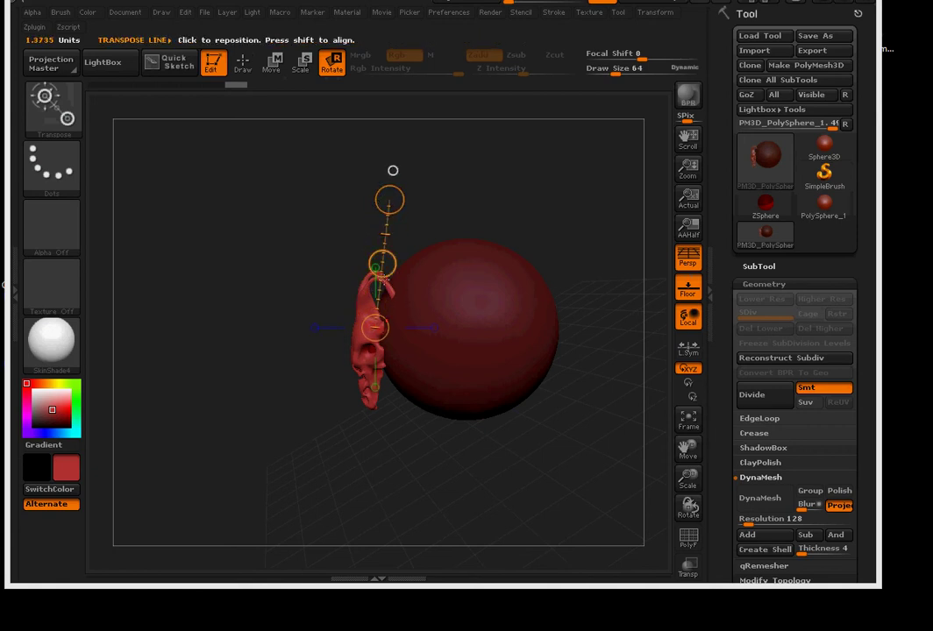
{"action": "left_click_drag", "start_coordinate": [382, 263], "coordinate": [295, 243]}
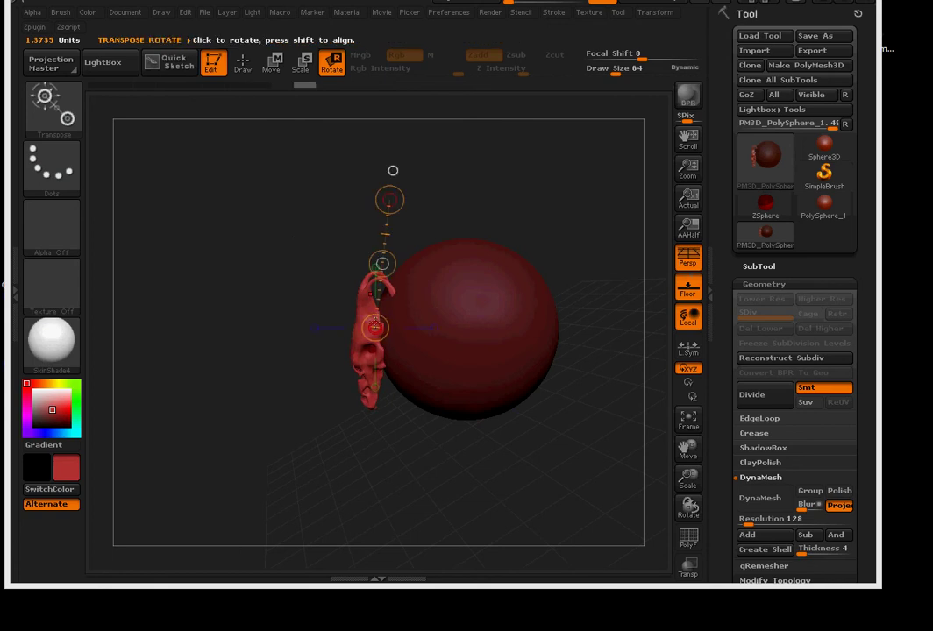
{"action": "mouse_move", "coordinate": [374, 327]}
{"action": "left_mouse_down"}
{"action": "mouse_move", "coordinate": [375, 289]}
{"action": "mouse_move", "coordinate": [377, 298]}
{"action": "left_mouse_up"}
{"action": "left_click_drag", "start_coordinate": [416, 358], "coordinate": [526, 375]}
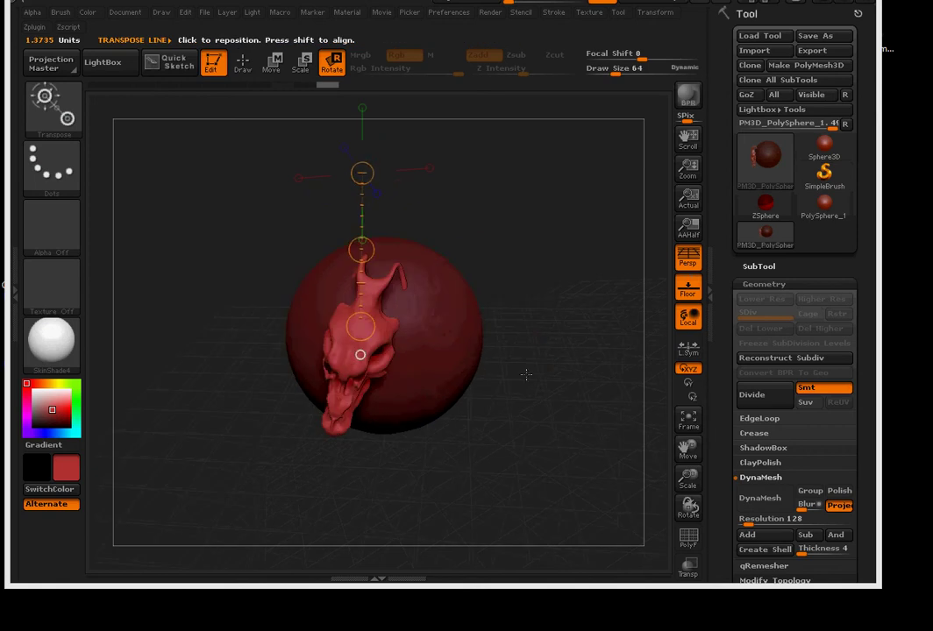
{"action": "left_click_drag", "start_coordinate": [362, 251], "coordinate": [407, 256]}
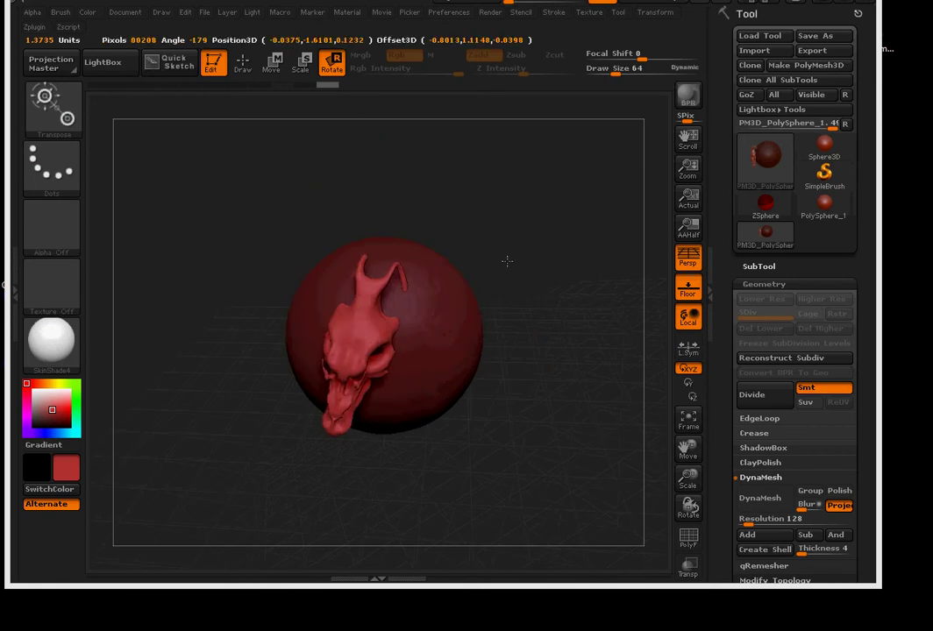
{"action": "mouse_move", "coordinate": [360, 171]}
{"action": "left_mouse_down"}
{"action": "mouse_move", "coordinate": [358, 332]}
{"action": "mouse_move", "coordinate": [361, 176]}
{"action": "mouse_move", "coordinate": [334, 188]}
{"action": "mouse_move", "coordinate": [479, 407]}
{"action": "mouse_move", "coordinate": [462, 404]}
{"action": "mouse_move", "coordinate": [575, 365]}
{"action": "mouse_move", "coordinate": [590, 384]}
{"action": "mouse_move", "coordinate": [521, 334]}
{"action": "mouse_move", "coordinate": [548, 383]}
{"action": "mouse_move", "coordinate": [524, 391]}
{"action": "left_mouse_up"}
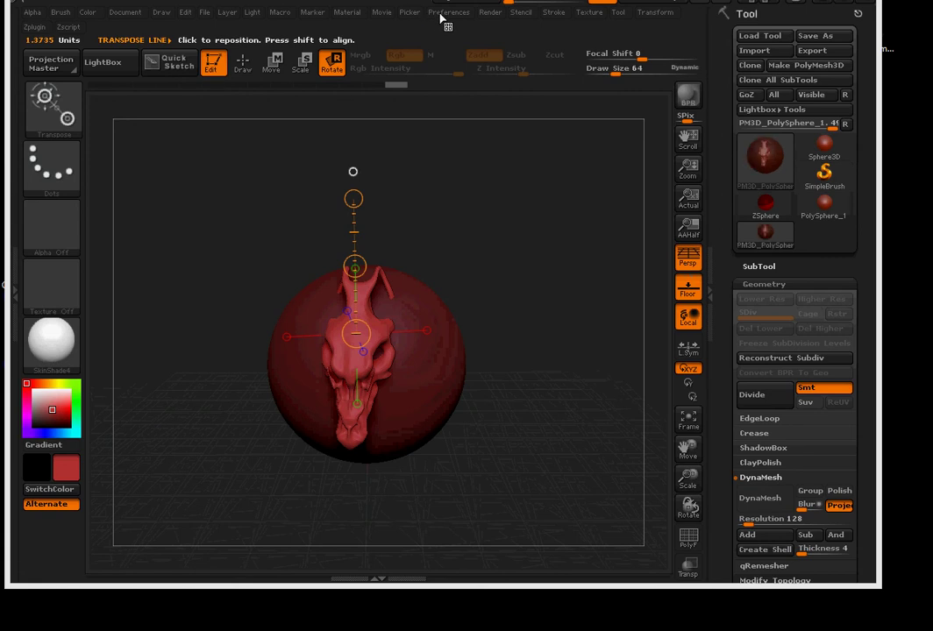
Reset ZBrush to defaults via Preferences > Init ZBrush and confirm with Yes.
{"action": "left_click", "coordinate": [443, 14]}
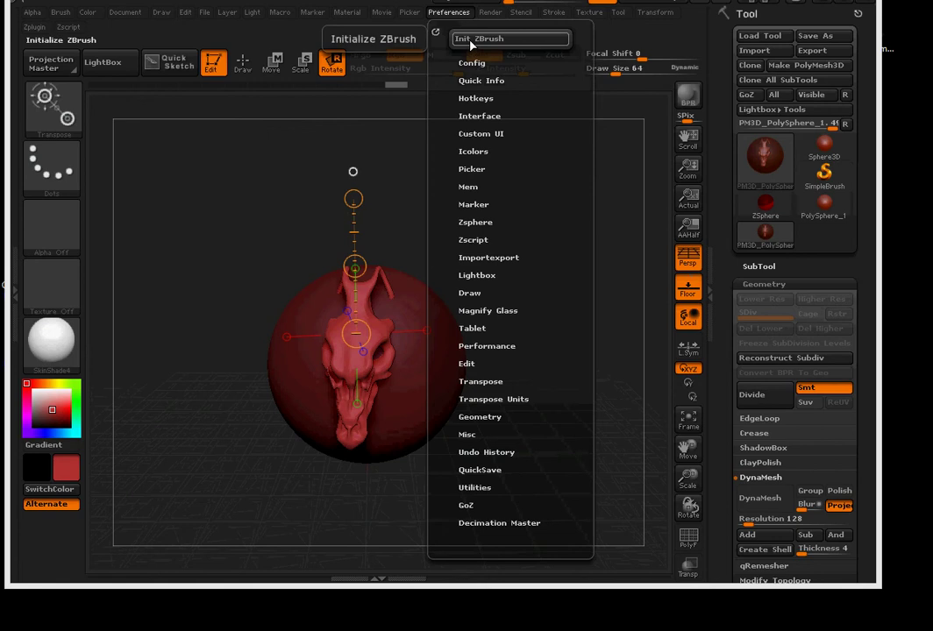
{"action": "left_click", "coordinate": [473, 39]}
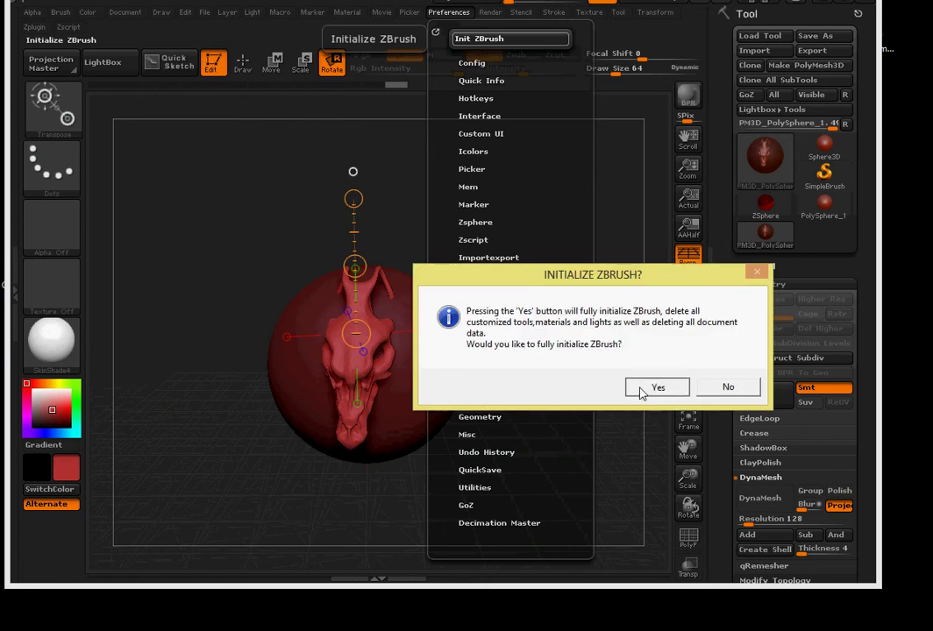
{"action": "left_click", "coordinate": [657, 386]}
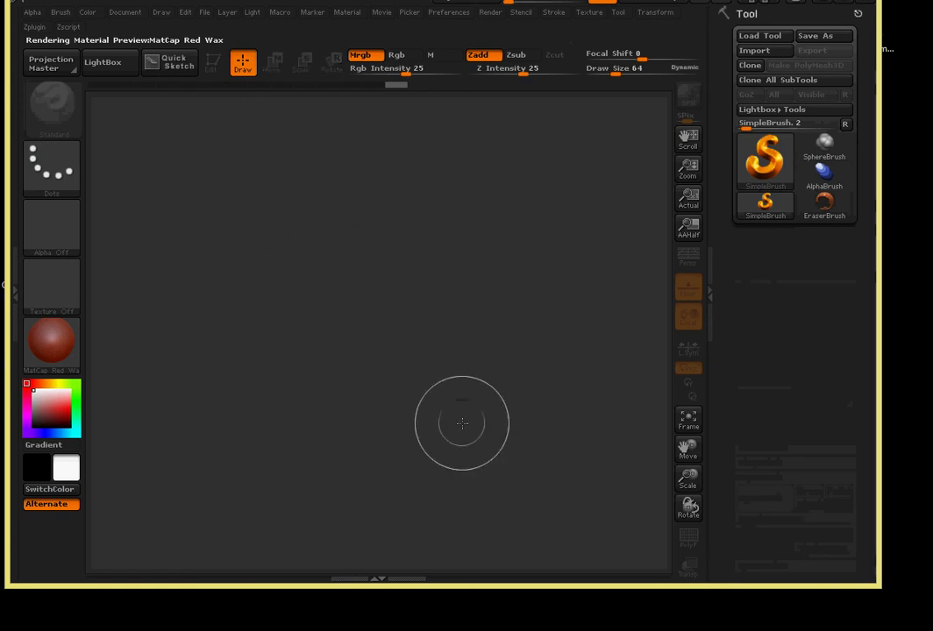
Import ZBRUSHANDBLENDER.obj from the Documents folder as the current tool.
{"action": "left_click", "coordinate": [762, 52]}
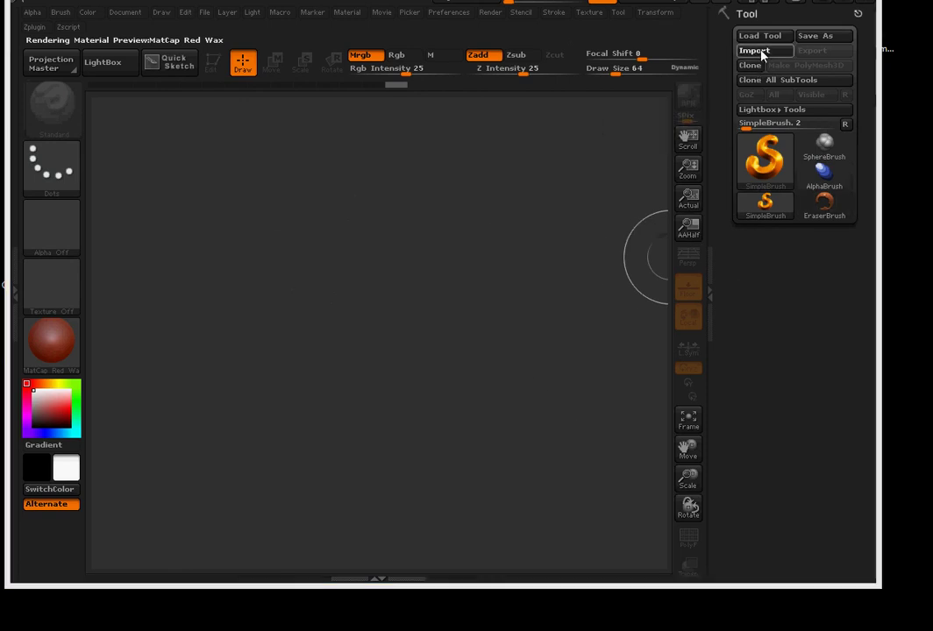
{"action": "left_click", "coordinate": [33, 112]}
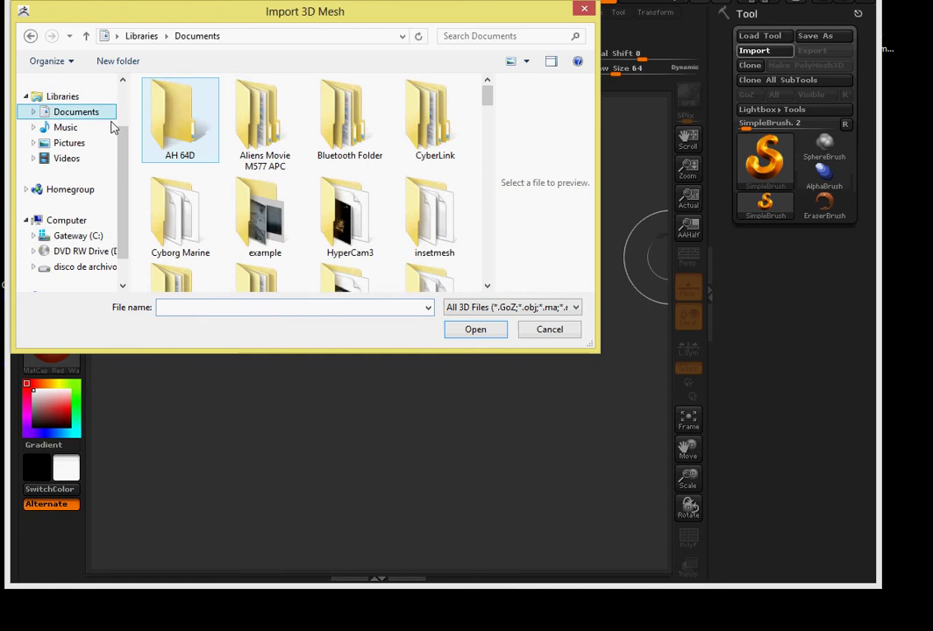
{"action": "mouse_move", "coordinate": [488, 102]}
{"action": "left_mouse_down"}
{"action": "mouse_move", "coordinate": [472, 291]}
{"action": "mouse_move", "coordinate": [481, 288]}
{"action": "left_mouse_up"}
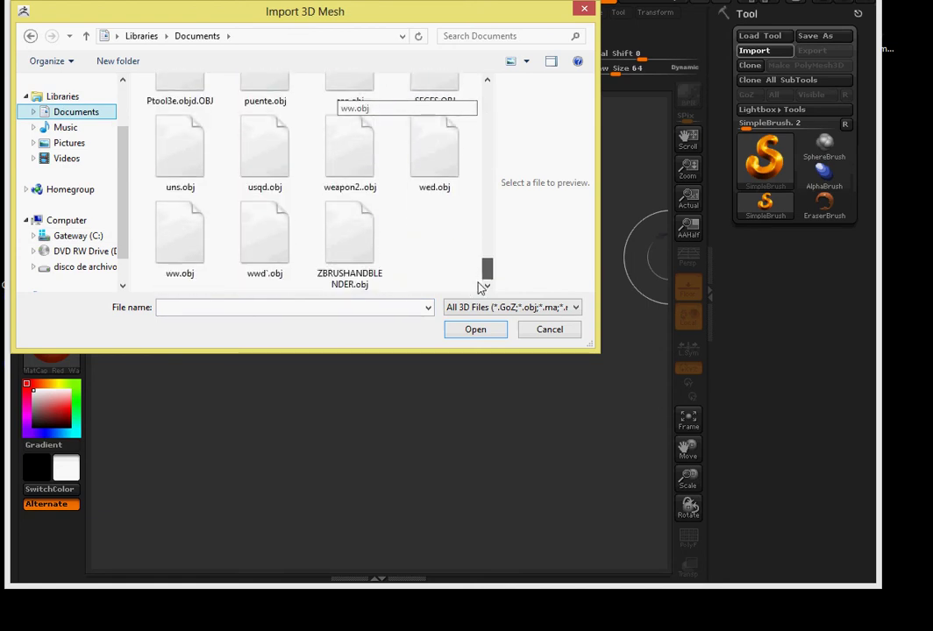
{"action": "left_click", "coordinate": [354, 252]}
{"action": "left_click", "coordinate": [477, 331]}
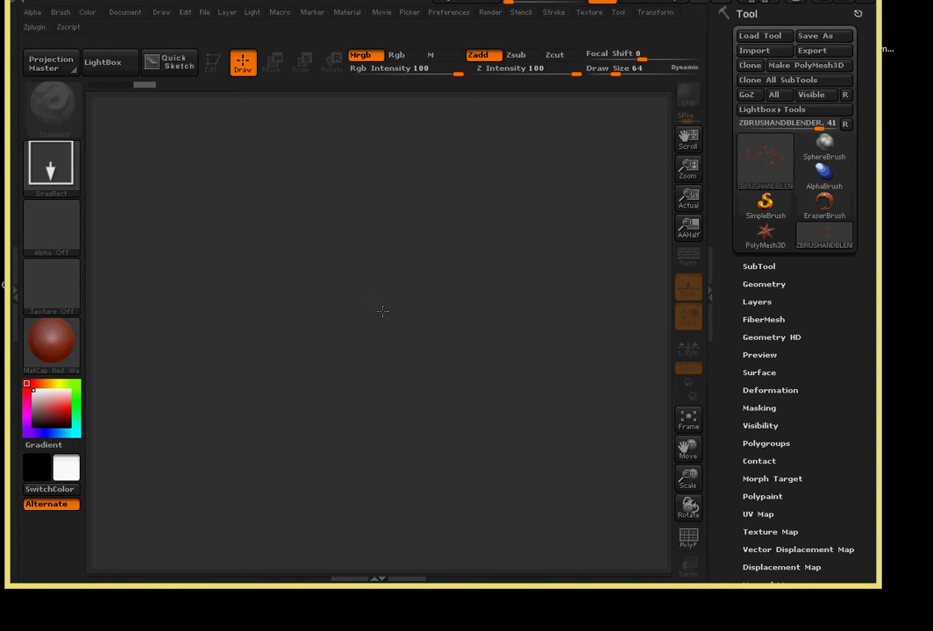
Draw the ZBRUSHANDBLENDER model on a cleared canvas, enter Edit mode, and switch to SelectRect.
{"action": "mouse_move", "coordinate": [383, 311]}
{"action": "left_mouse_down"}
{"action": "mouse_move", "coordinate": [803, 559]}
{"action": "mouse_move", "coordinate": [365, 141]}
{"action": "mouse_move", "coordinate": [529, 153]}
{"action": "left_mouse_up"}
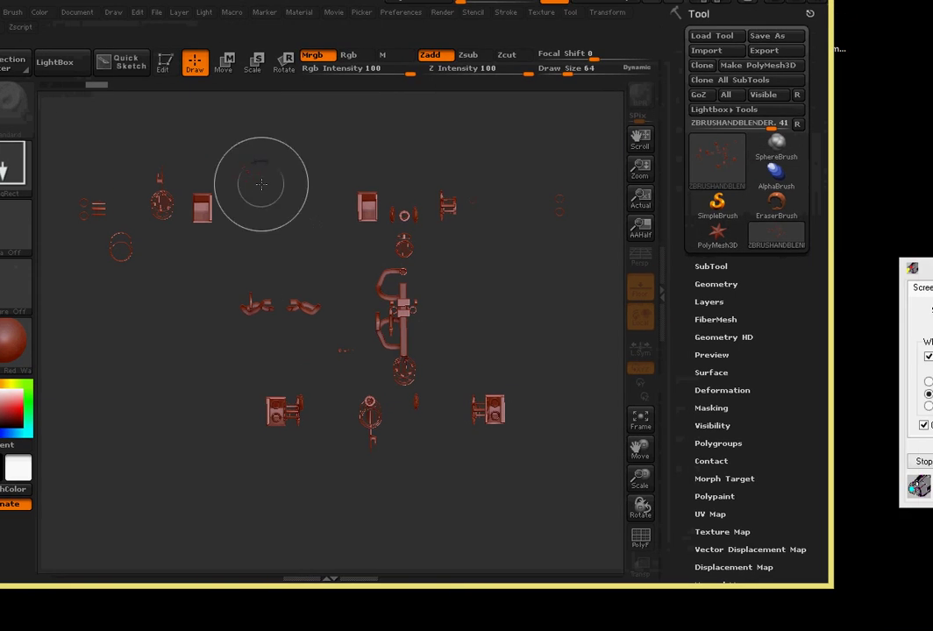
{"action": "key", "text": "ctrl+n"}
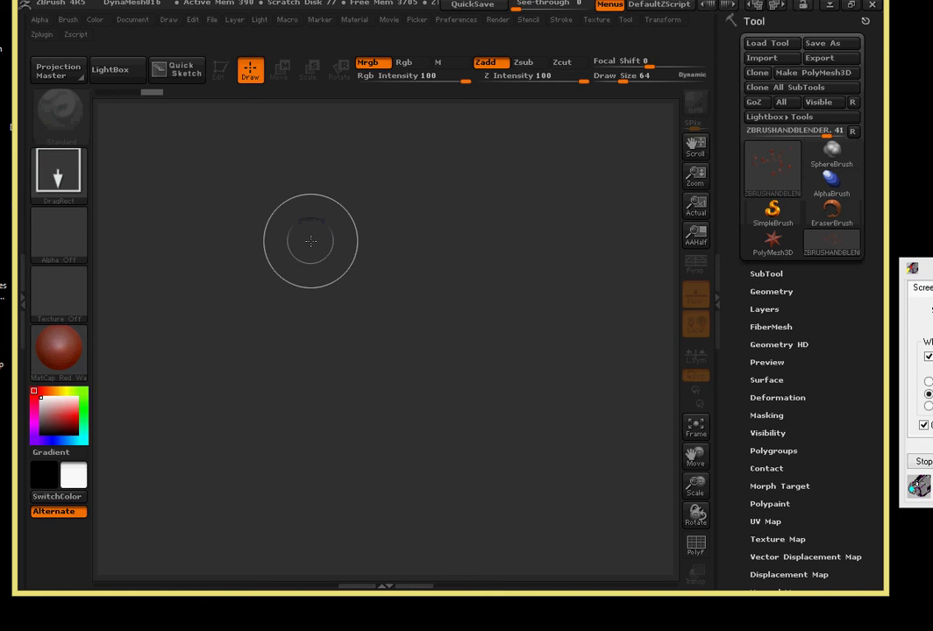
{"action": "left_click_drag", "start_coordinate": [333, 279], "coordinate": [336, 550]}
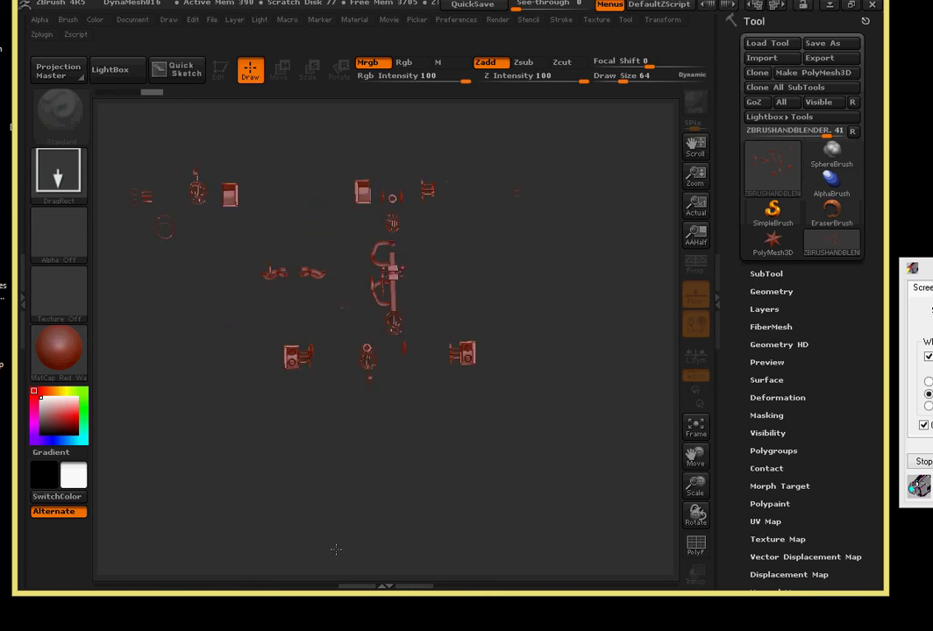
{"action": "key", "text": "t"}
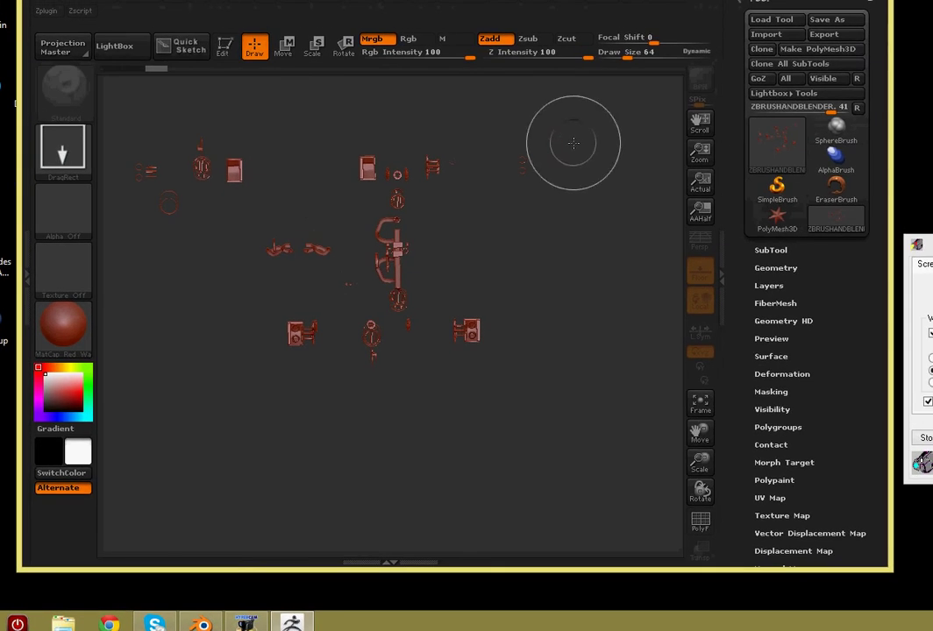
{"action": "key", "text": "t"}
{"action": "key", "text": "ctrl+n"}
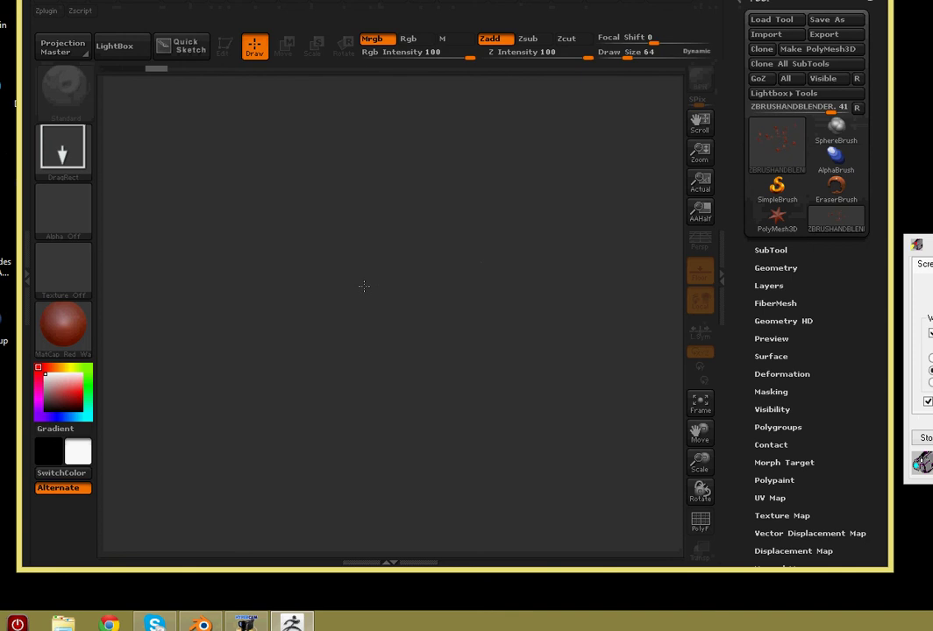
{"action": "left_click_drag", "start_coordinate": [439, 281], "coordinate": [366, 616]}
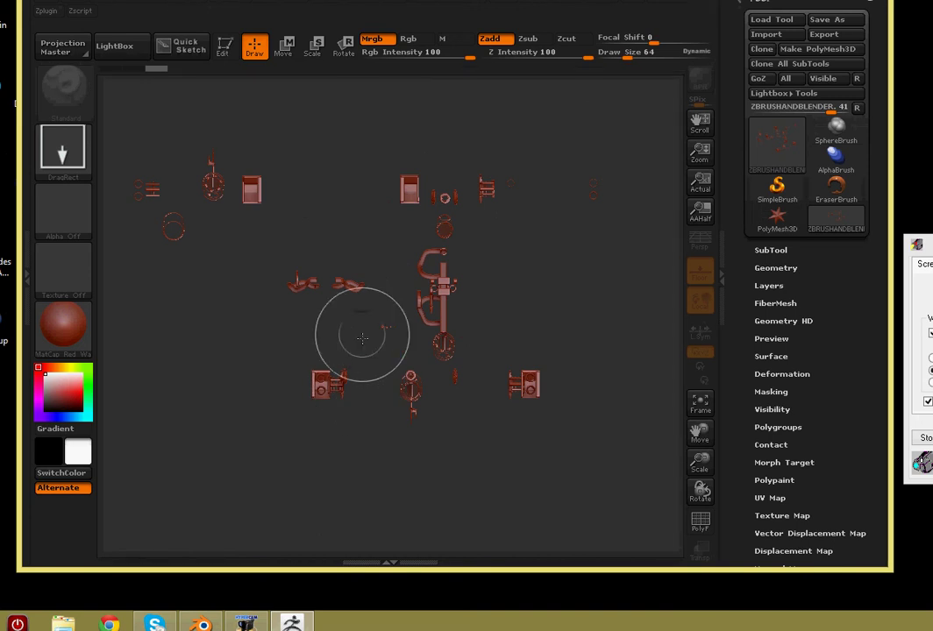
{"action": "left_click", "coordinate": [233, 49]}
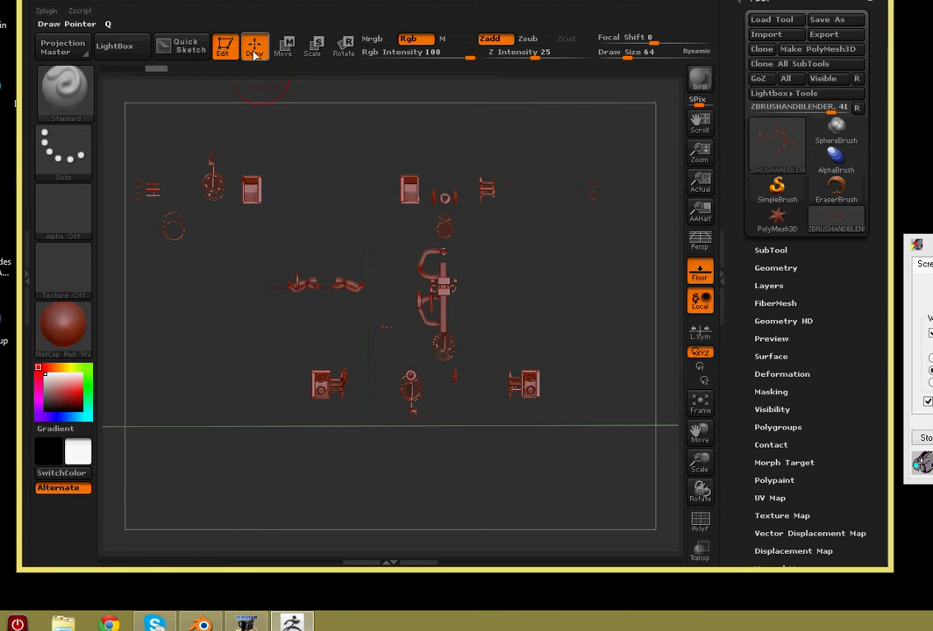
{"action": "key", "text": "ctrl+shift"}
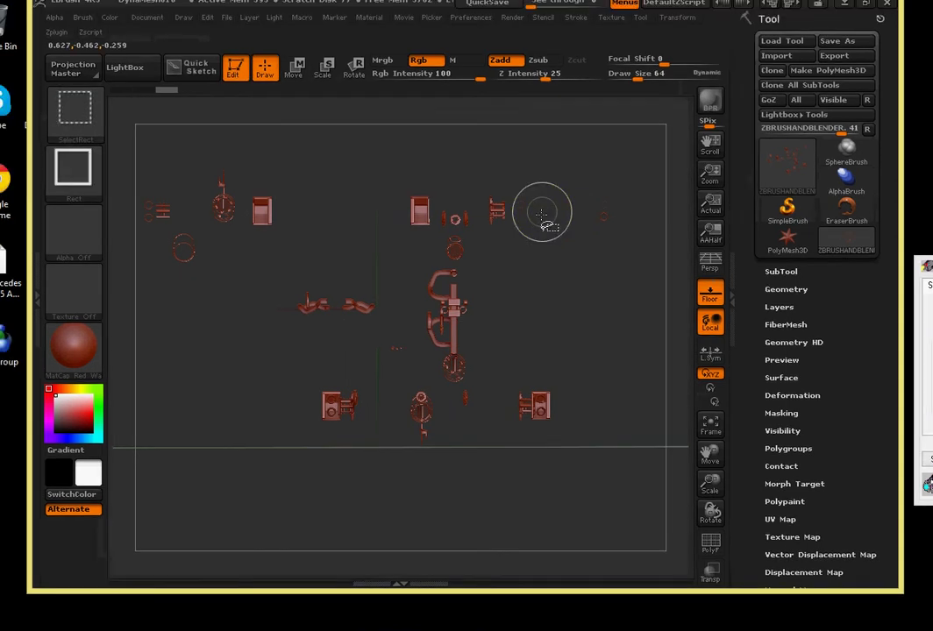
Box-select the ring-shaped part at upper right to hide all other kitbash pieces.
{"action": "left_click_drag", "start_coordinate": [541, 185], "coordinate": [512, 244]}
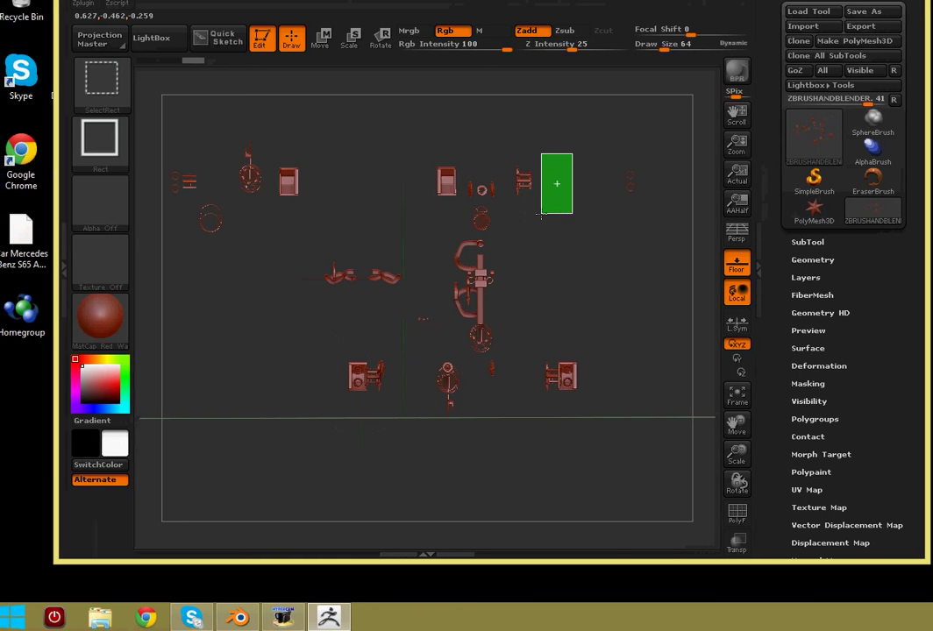
{"action": "left_click_drag", "start_coordinate": [541, 214], "coordinate": [542, 213], "text": "ctrl+shift"}
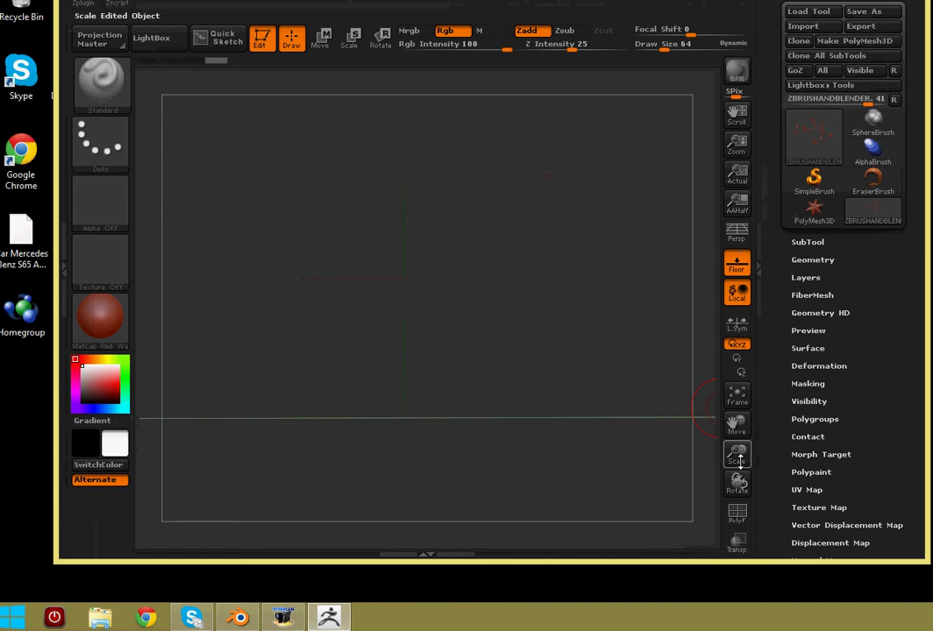
{"action": "mouse_move", "coordinate": [738, 463]}
{"action": "left_mouse_down"}
{"action": "mouse_move", "coordinate": [738, 450]}
{"action": "mouse_move", "coordinate": [756, 450]}
{"action": "mouse_move", "coordinate": [788, 471]}
{"action": "mouse_move", "coordinate": [688, 421]}
{"action": "mouse_move", "coordinate": [722, 438]}
{"action": "mouse_move", "coordinate": [727, 429]}
{"action": "left_mouse_up"}
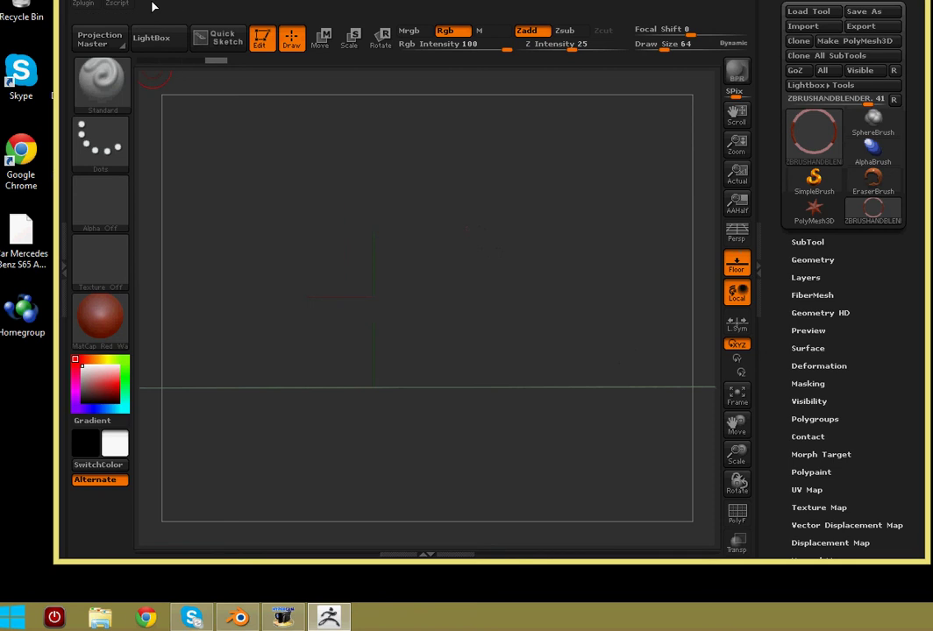
{"action": "left_click_drag", "start_coordinate": [281, 3], "coordinate": [275, 26]}
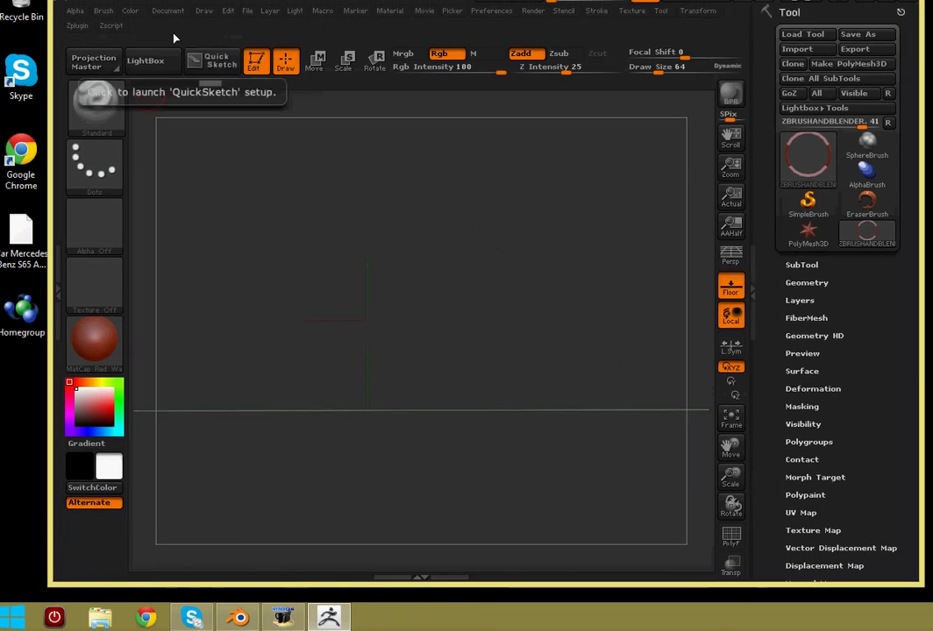
{"action": "left_click_drag", "start_coordinate": [326, 3], "coordinate": [304, 5]}
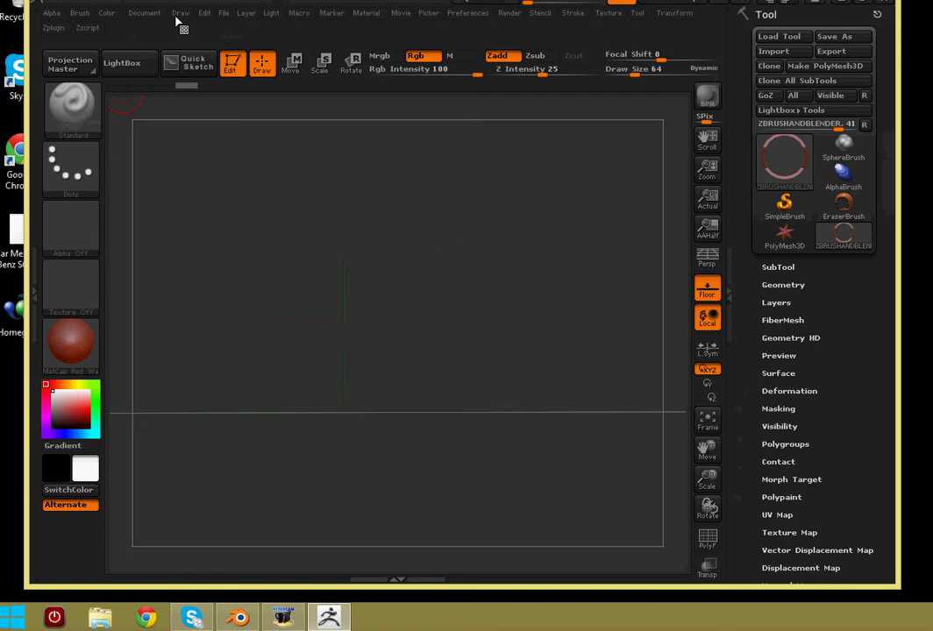
Create a new InsertMesh brush from the ring part, then isolate the lower-right bracket.
{"action": "left_click", "coordinate": [81, 14]}
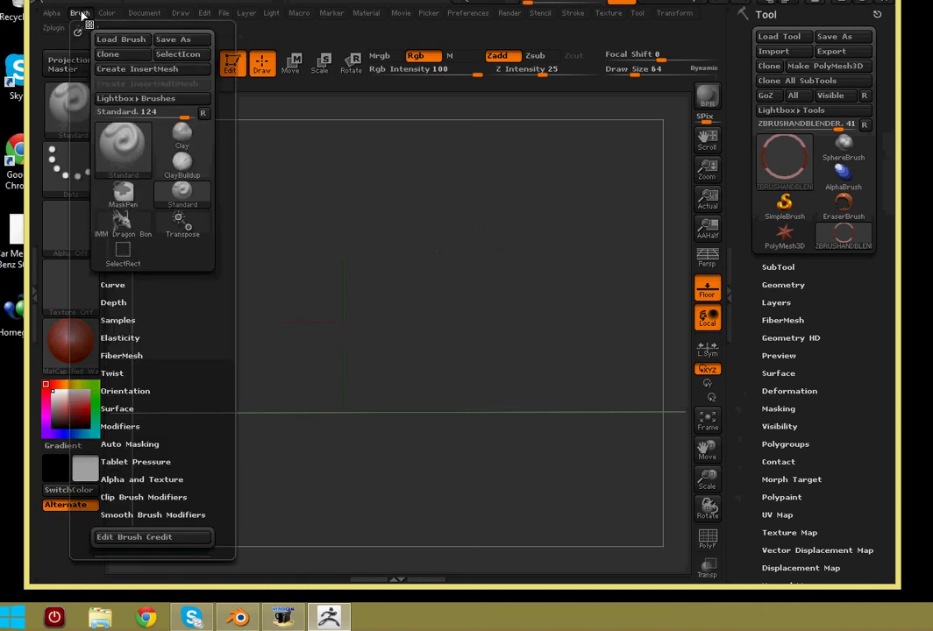
{"action": "left_click", "coordinate": [146, 77]}
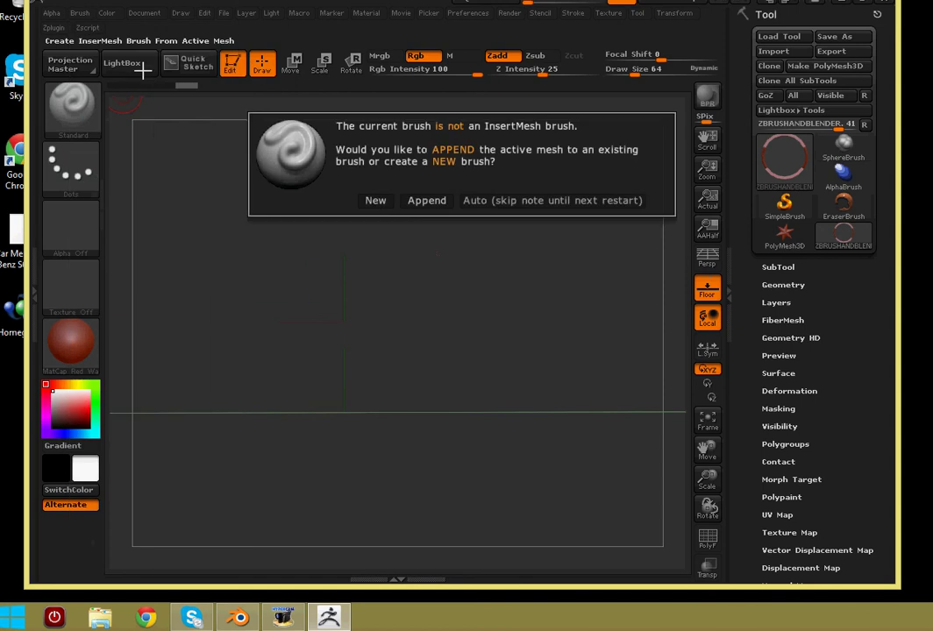
{"action": "left_click", "coordinate": [375, 201]}
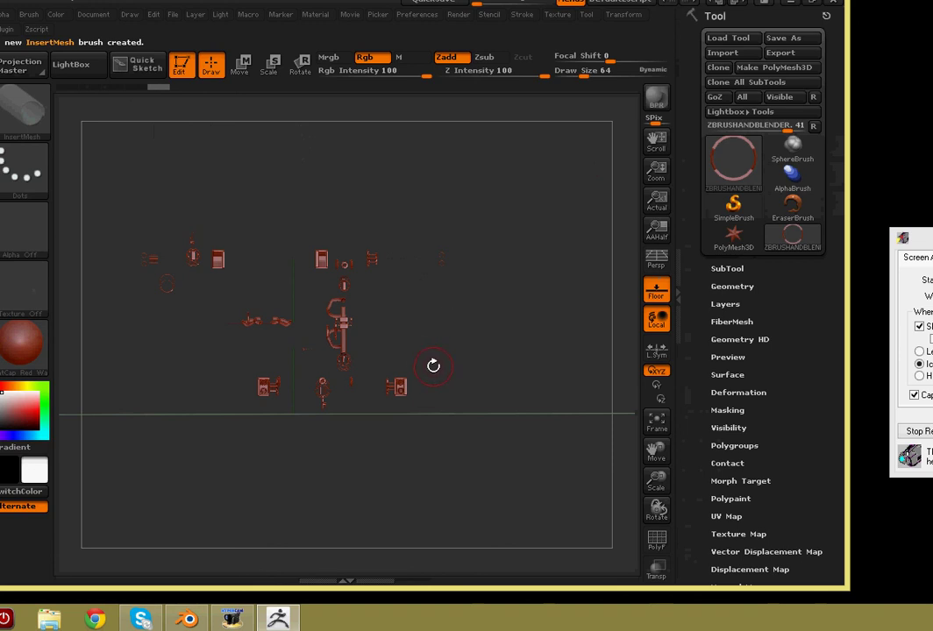
{"action": "mouse_move", "coordinate": [656, 484]}
{"action": "left_mouse_down"}
{"action": "mouse_move", "coordinate": [704, 517]}
{"action": "mouse_move", "coordinate": [538, 399]}
{"action": "left_mouse_up"}
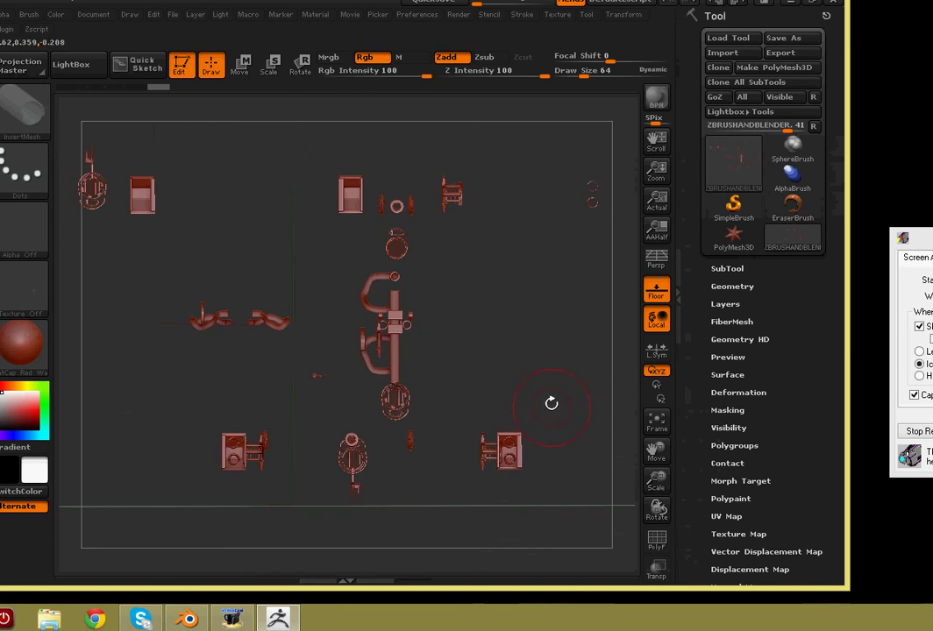
{"action": "mouse_move", "coordinate": [552, 403]}
{"action": "left_mouse_down", "text": "ctrl+shift"}
{"action": "mouse_move", "coordinate": [537, 471]}
{"action": "mouse_move", "coordinate": [516, 484]}
{"action": "left_mouse_up", "text": "ctrl+shift"}
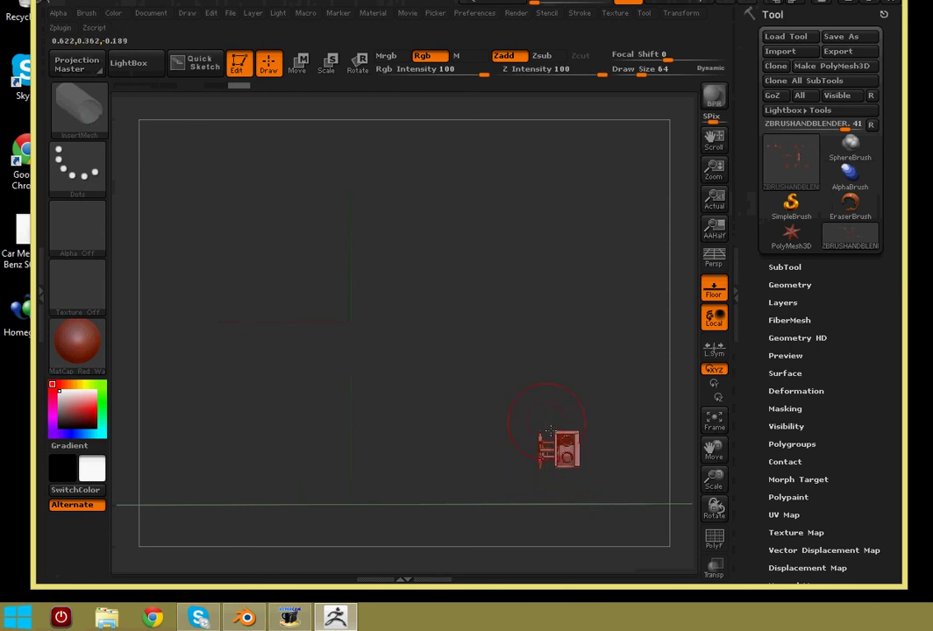
Append the bracket to the InsertMesh brush and show its two meshes with M.
{"action": "left_click", "coordinate": [85, 13]}
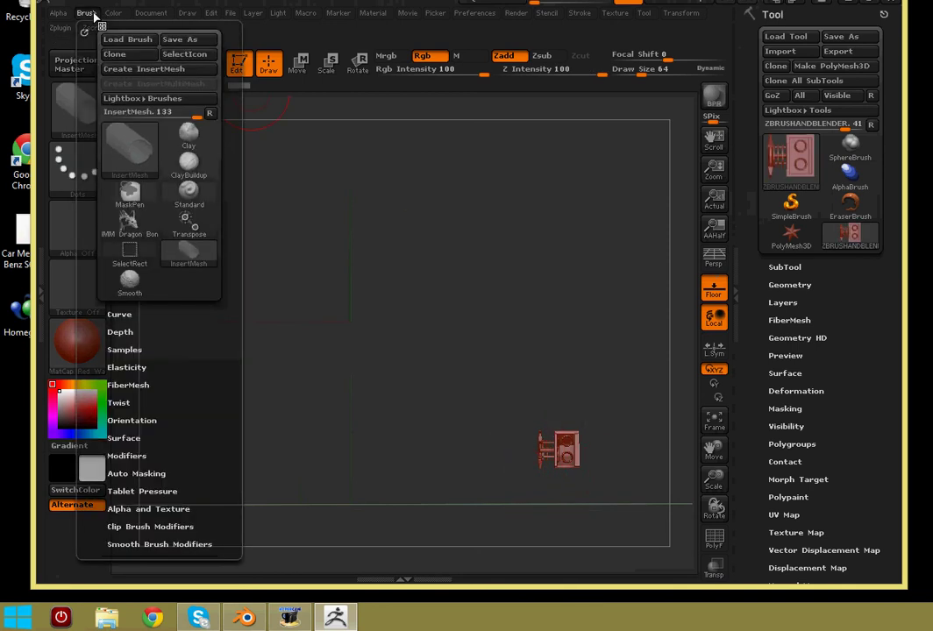
{"action": "left_click", "coordinate": [120, 70]}
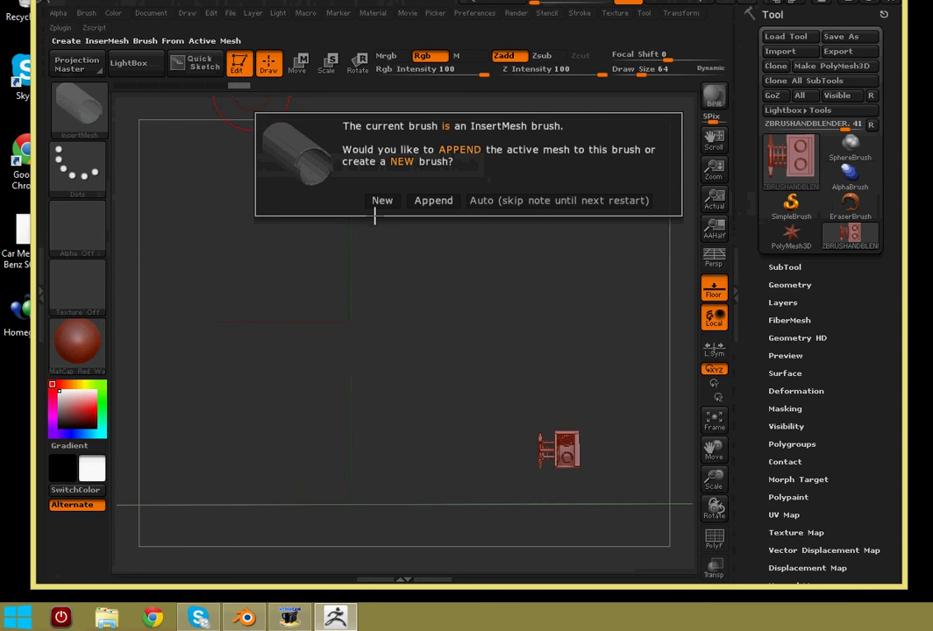
{"action": "left_click", "coordinate": [431, 201]}
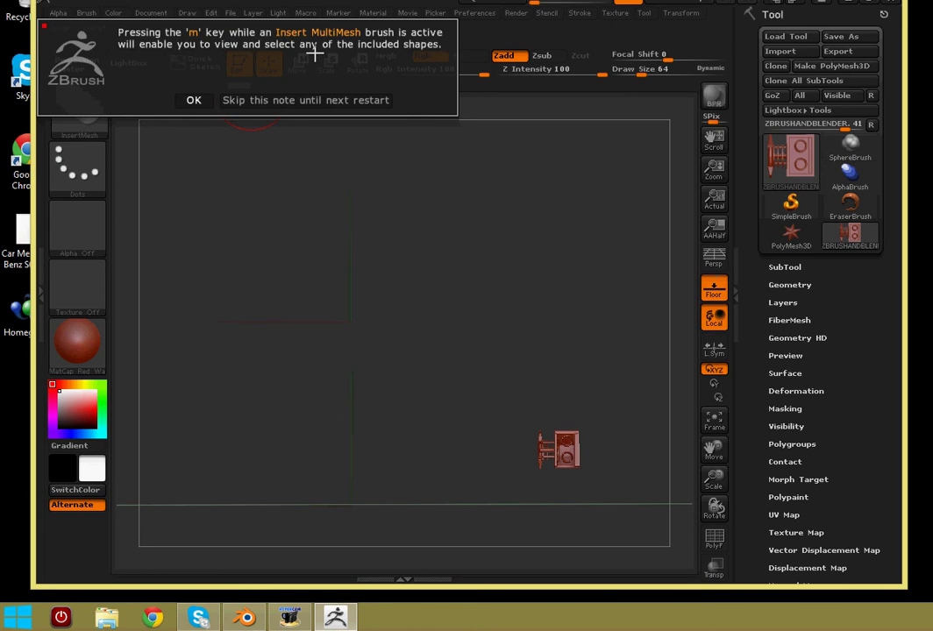
{"action": "left_click", "coordinate": [194, 100]}
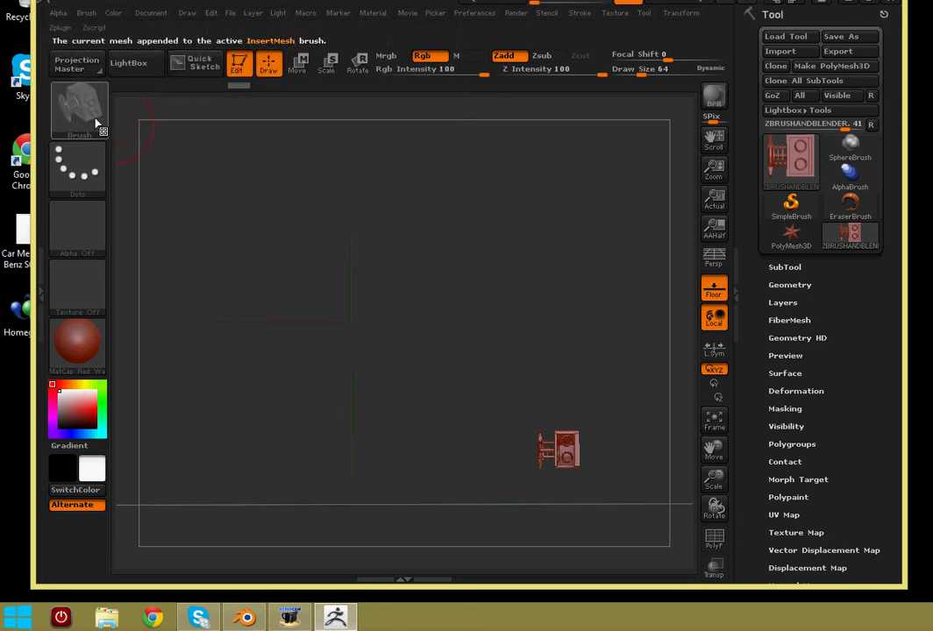
{"action": "mouse_move", "coordinate": [78, 108]}
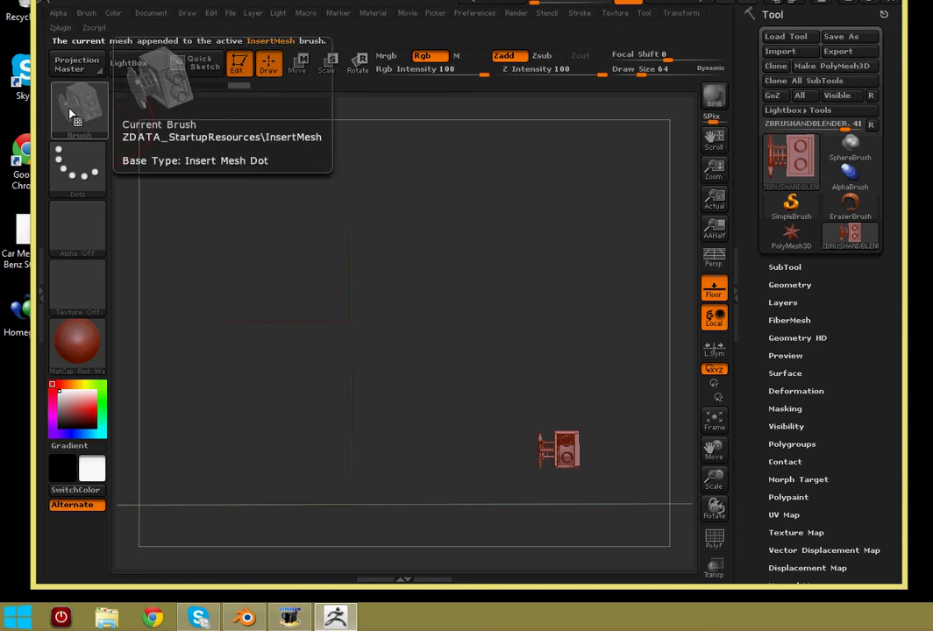
{"action": "key", "text": "m"}
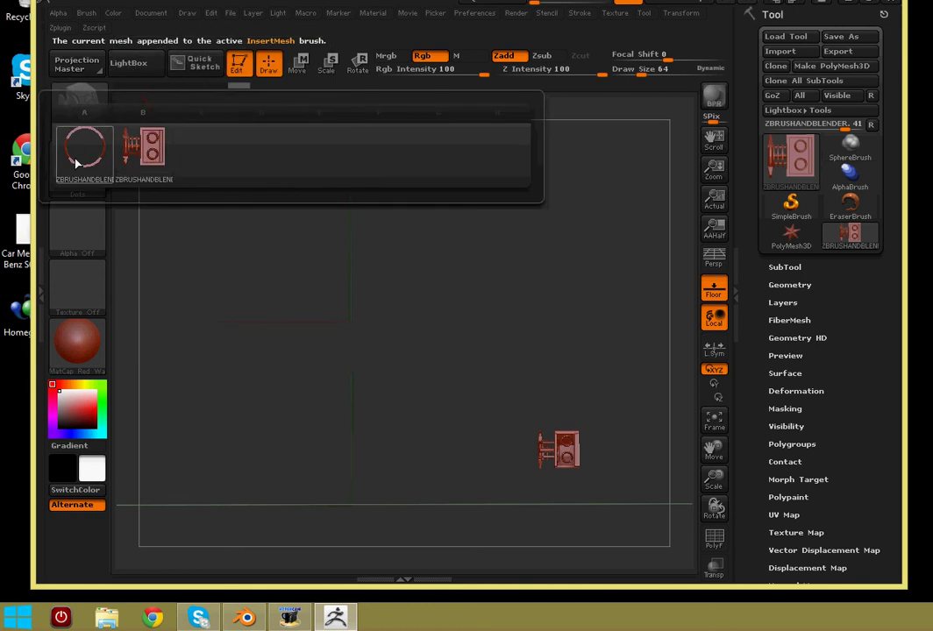
{"action": "mouse_move", "coordinate": [85, 147]}
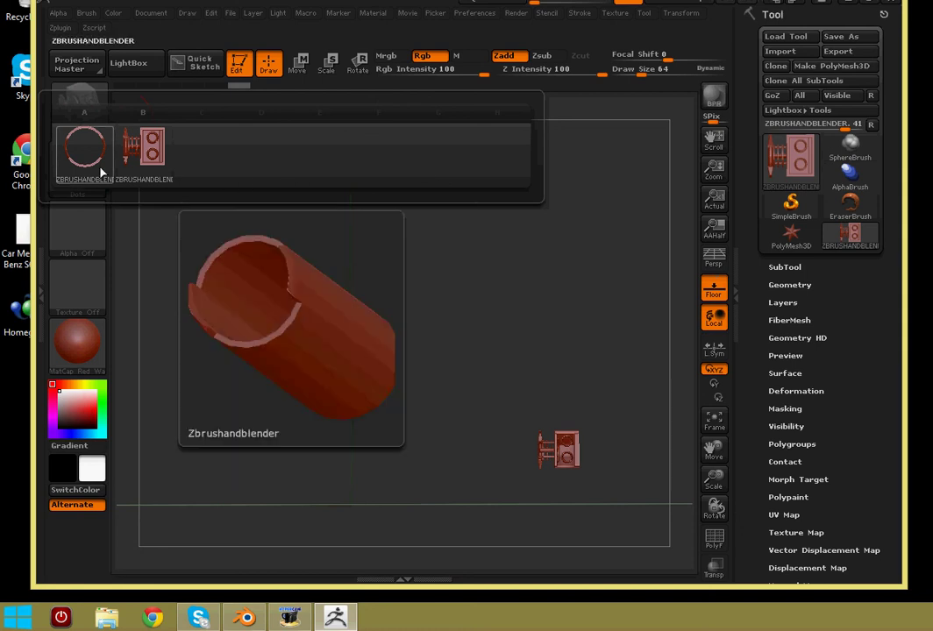
Append the bracket a second time to the InsertMesh brush.
{"action": "left_click", "coordinate": [85, 14]}
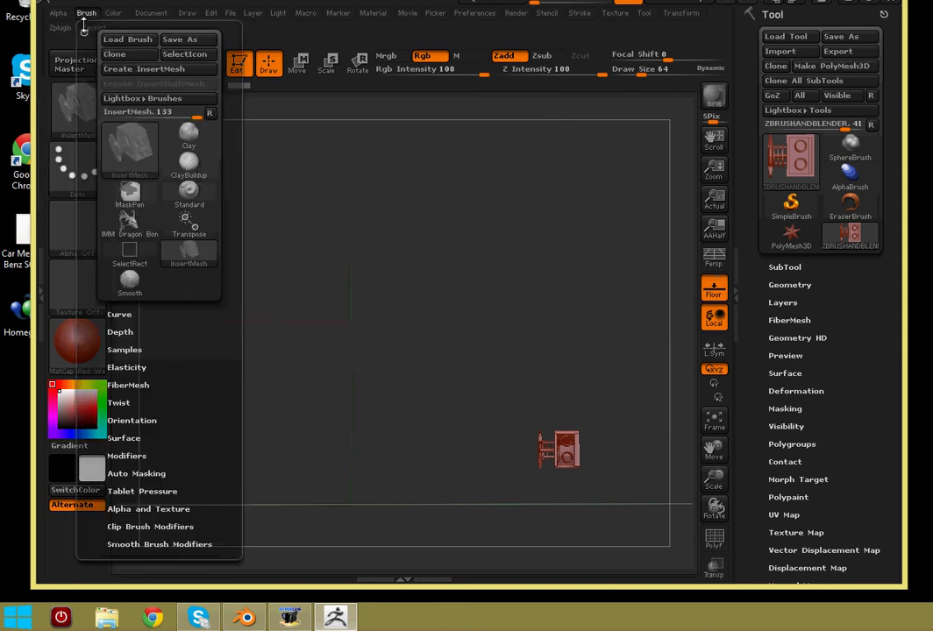
{"action": "left_click", "coordinate": [133, 68]}
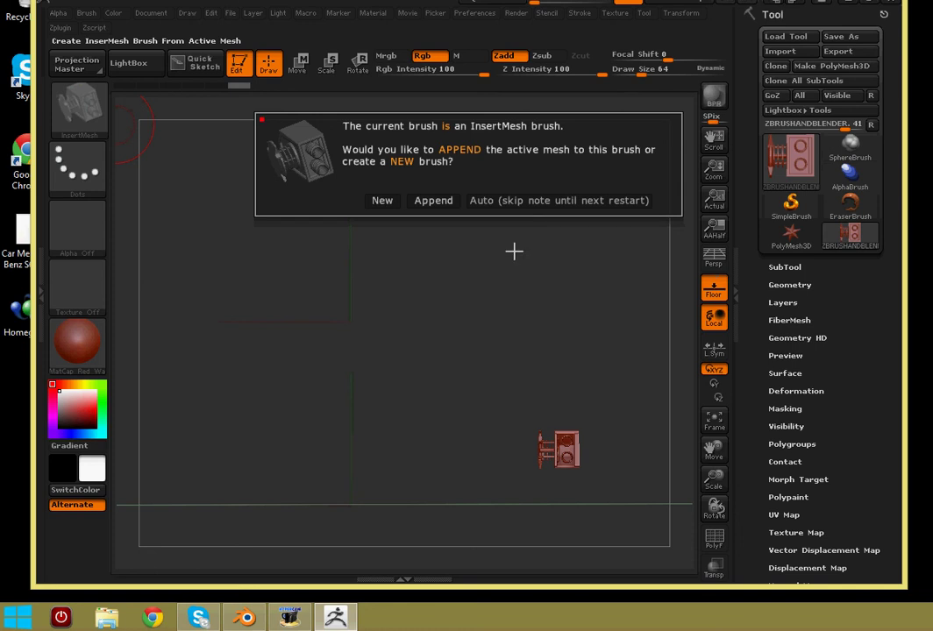
{"action": "left_click", "coordinate": [641, 200]}
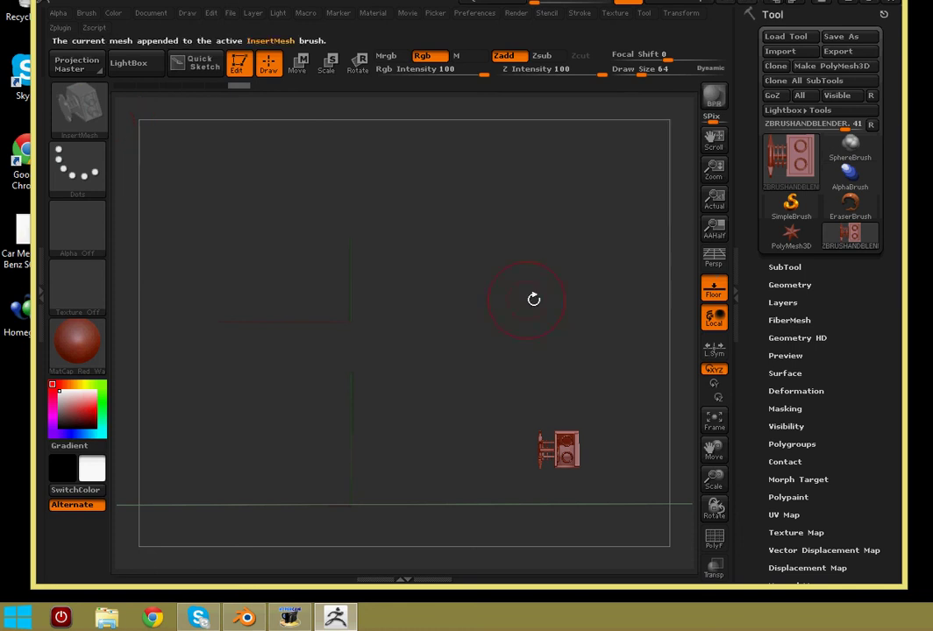
Select the brush's third mesh, the second bracket copy, and browse the ZBrush folders in Lightbox.
{"action": "left_click", "coordinate": [97, 118]}
{"action": "left_click", "coordinate": [86, 117]}
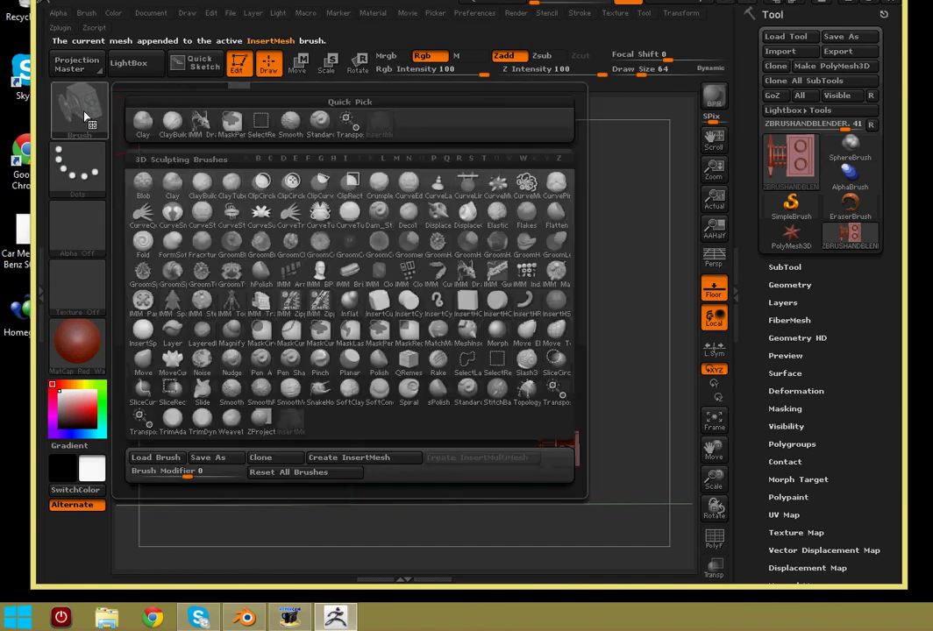
{"action": "key", "text": "m"}
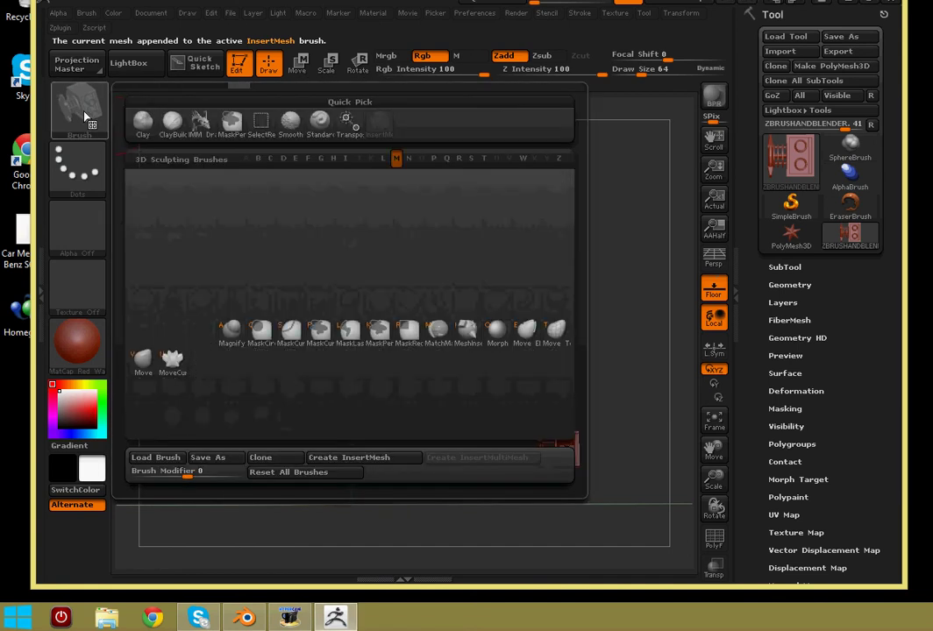
{"action": "key", "text": "comma"}
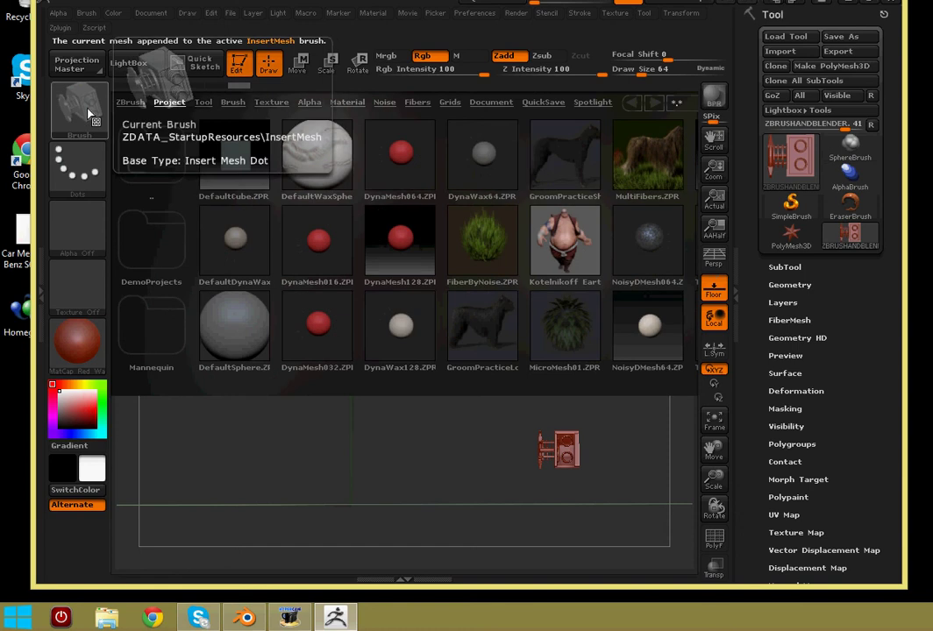
{"action": "left_click", "coordinate": [88, 112]}
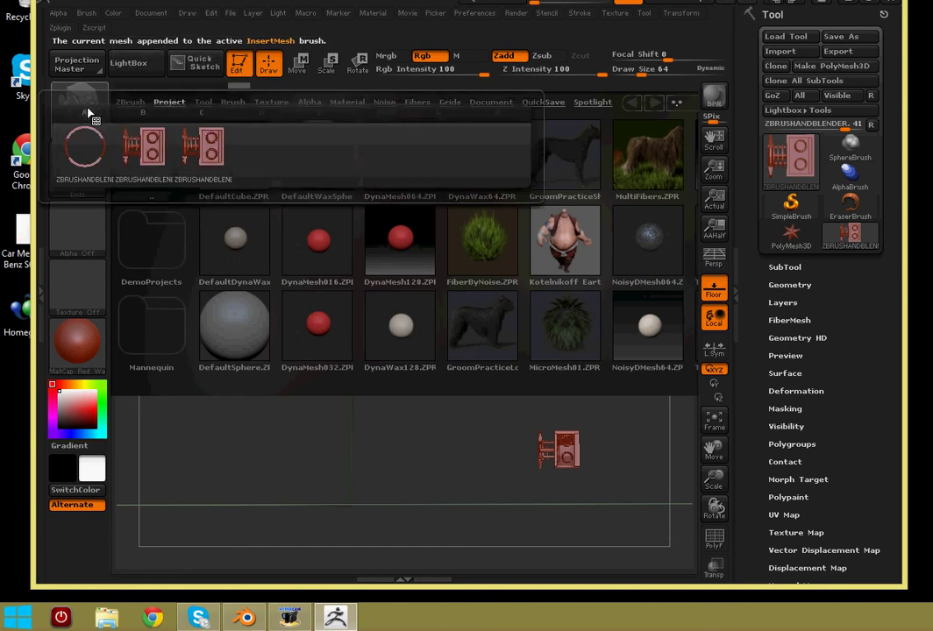
{"action": "left_click", "coordinate": [220, 156]}
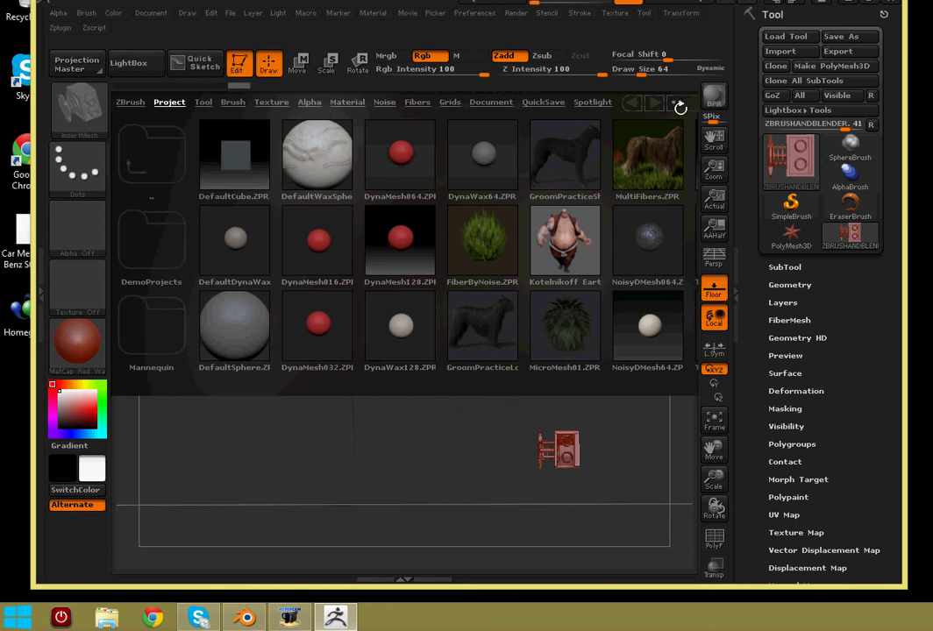
{"action": "left_click", "coordinate": [133, 103]}
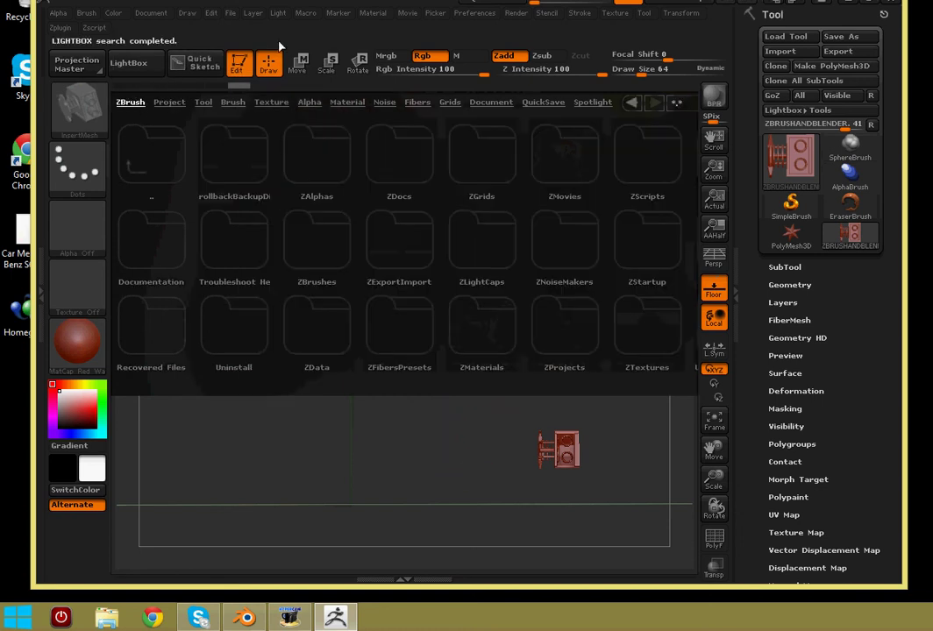
Close Lightbox, briefly isolate the twisted pipe, then unhide every kitbash part.
{"action": "left_click", "coordinate": [128, 62]}
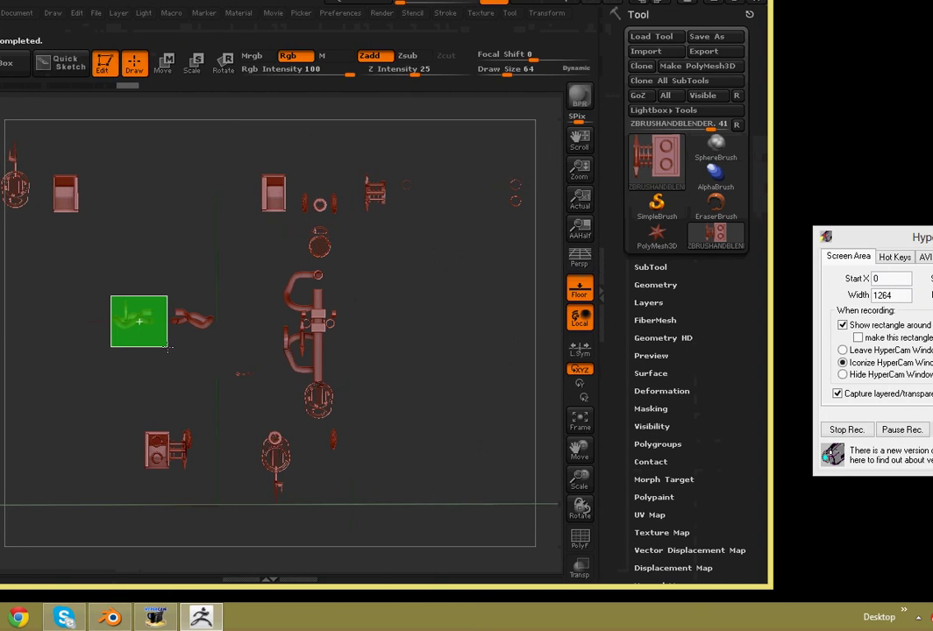
{"action": "left_click_drag", "start_coordinate": [175, 304], "coordinate": [154, 345], "text": "ctrl+shift"}
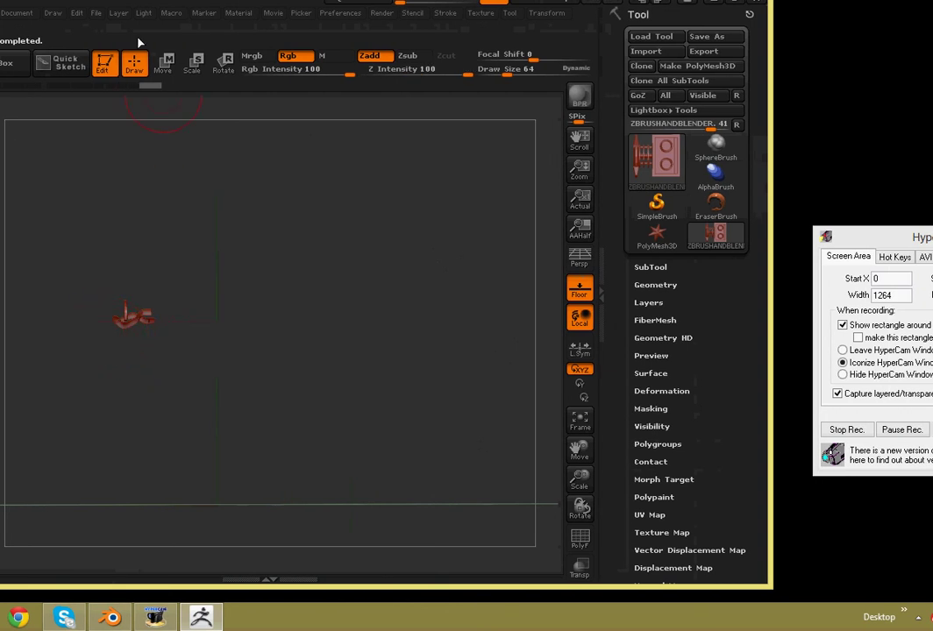
{"action": "left_click_drag", "start_coordinate": [123, 290], "coordinate": [68, 349], "text": "ctrl+shift"}
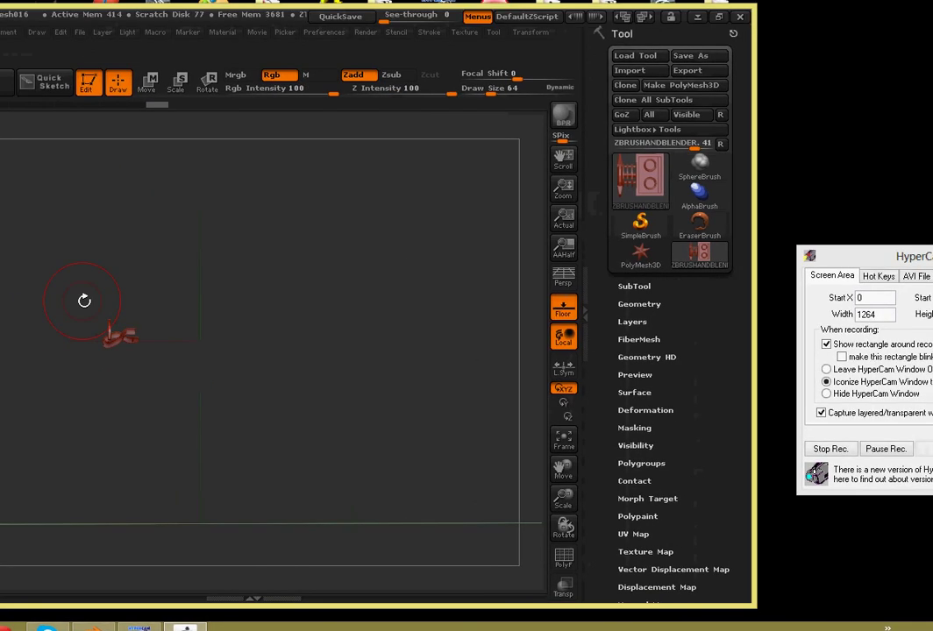
{"action": "left_click_drag", "start_coordinate": [85, 301], "coordinate": [54, 365], "text": "ctrl+shift"}
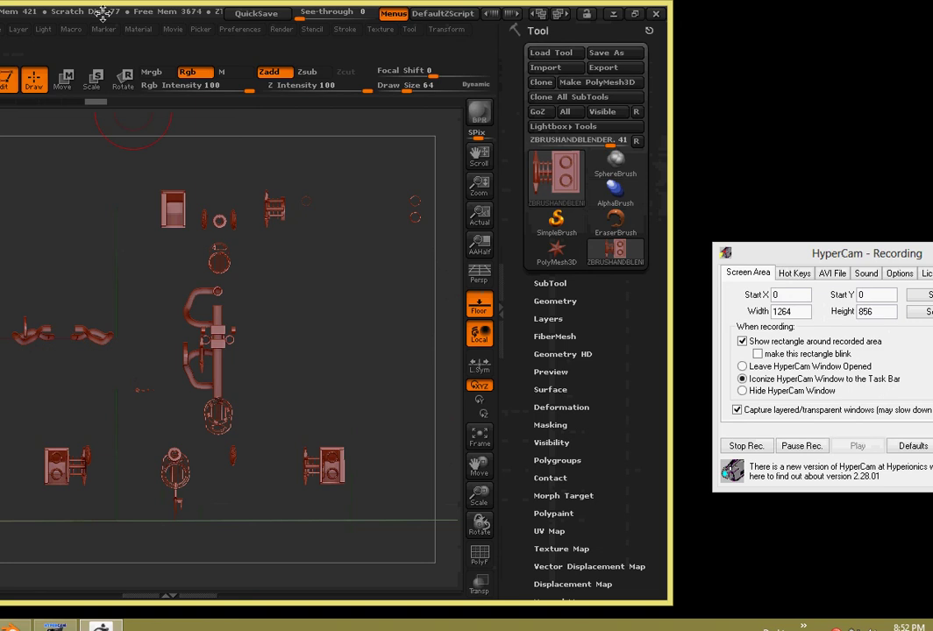
{"action": "left_click_drag", "start_coordinate": [138, 12], "coordinate": [289, 11]}
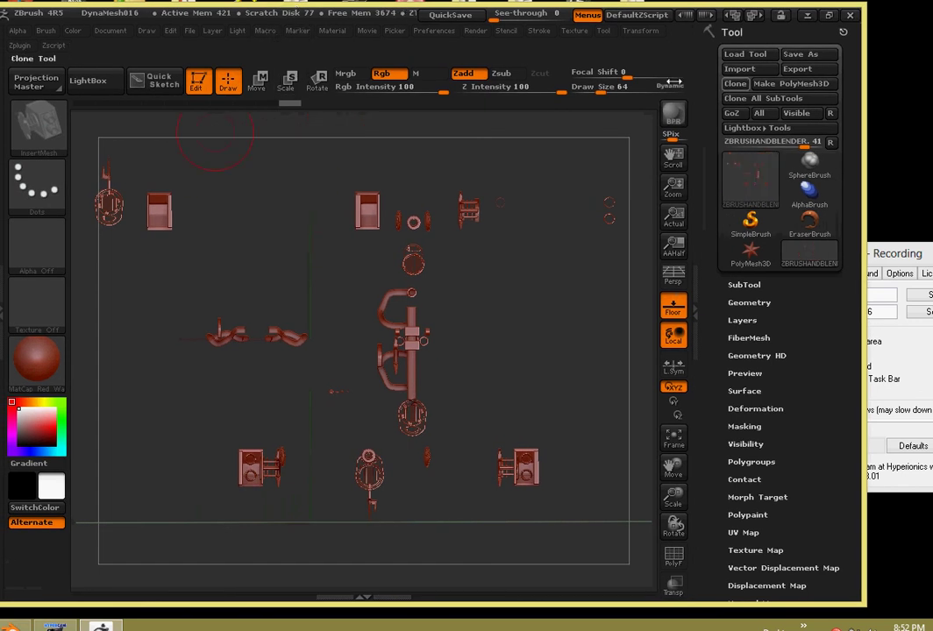
Save the InsertMesh brush as the preset InsertMesh1.zbp in Documents.
{"action": "left_click", "coordinate": [49, 31]}
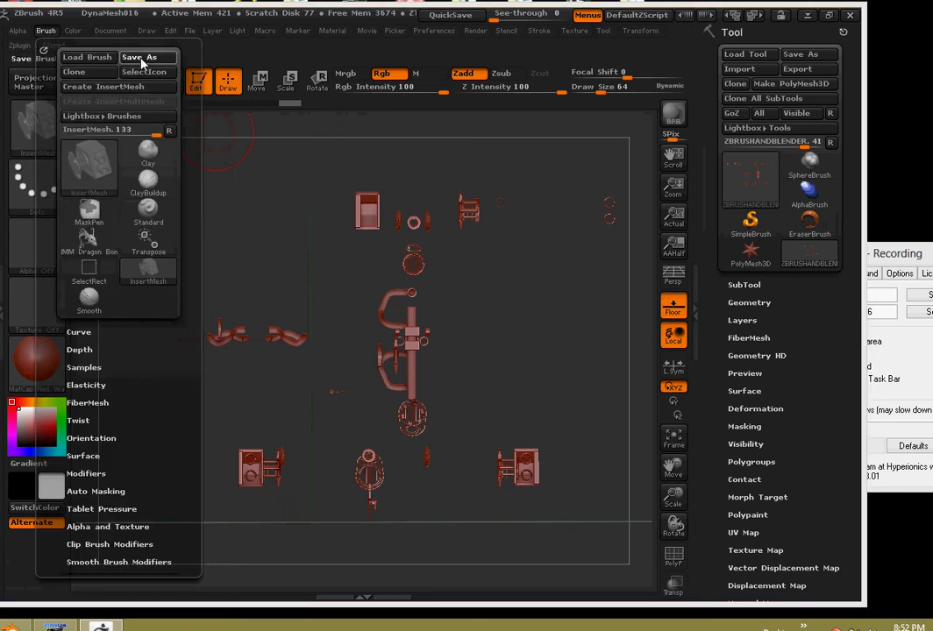
{"action": "left_click", "coordinate": [142, 61]}
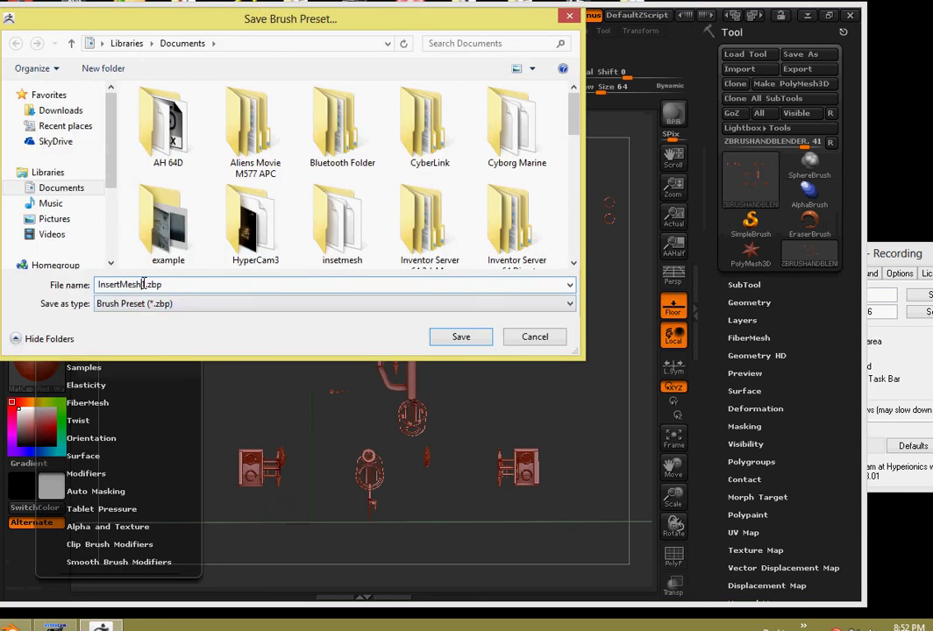
{"action": "left_click_drag", "start_coordinate": [143, 284], "coordinate": [90, 285]}
{"action": "left_click", "coordinate": [465, 339]}
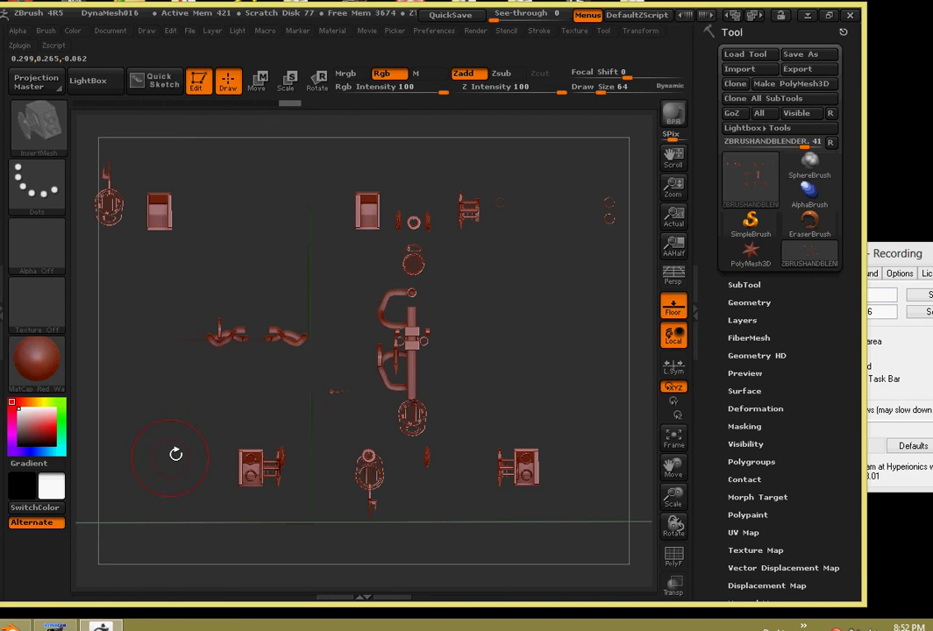
{"action": "left_click", "coordinate": [918, 262]}
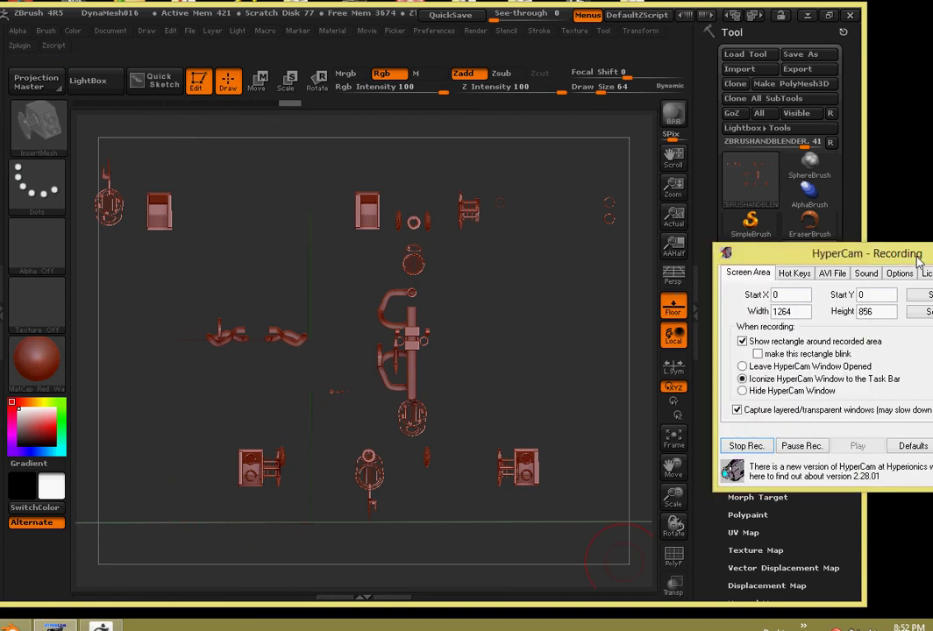